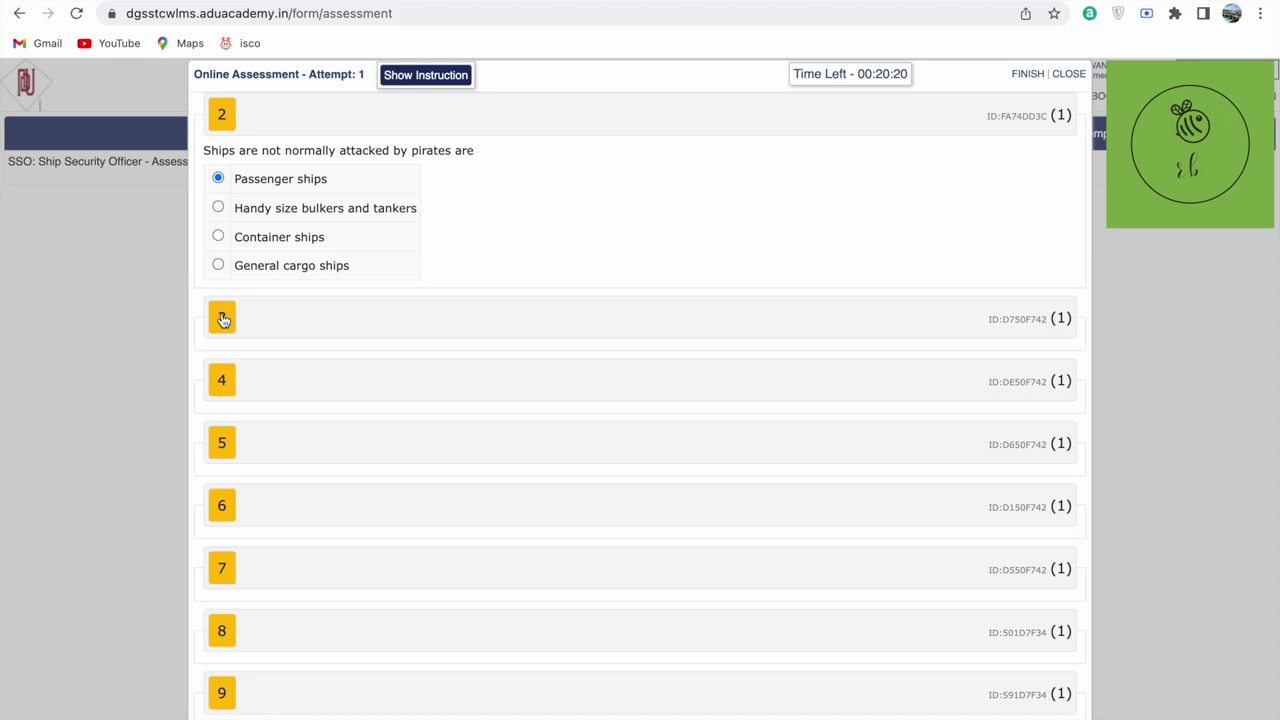
Review the selected answers to questions 3 through 9 one by one, from the Declaration of Security to the Master's authority
left_click(223, 318)
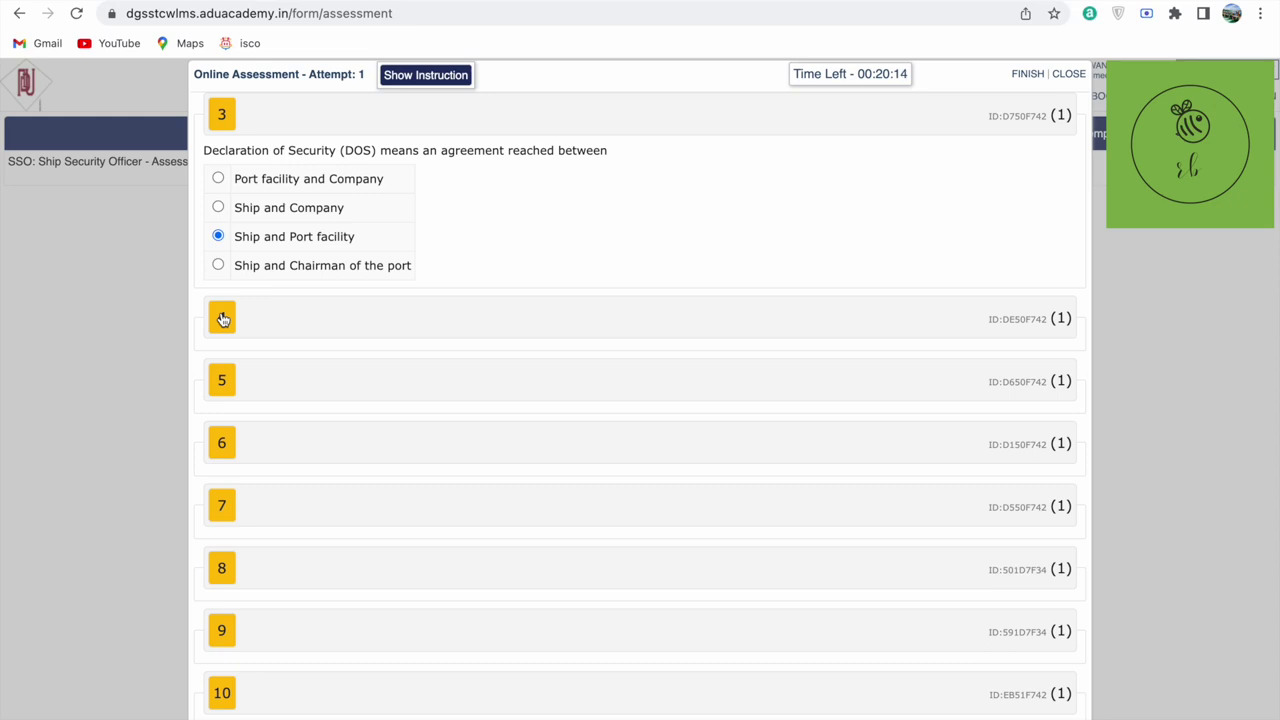
left_click(223, 318)
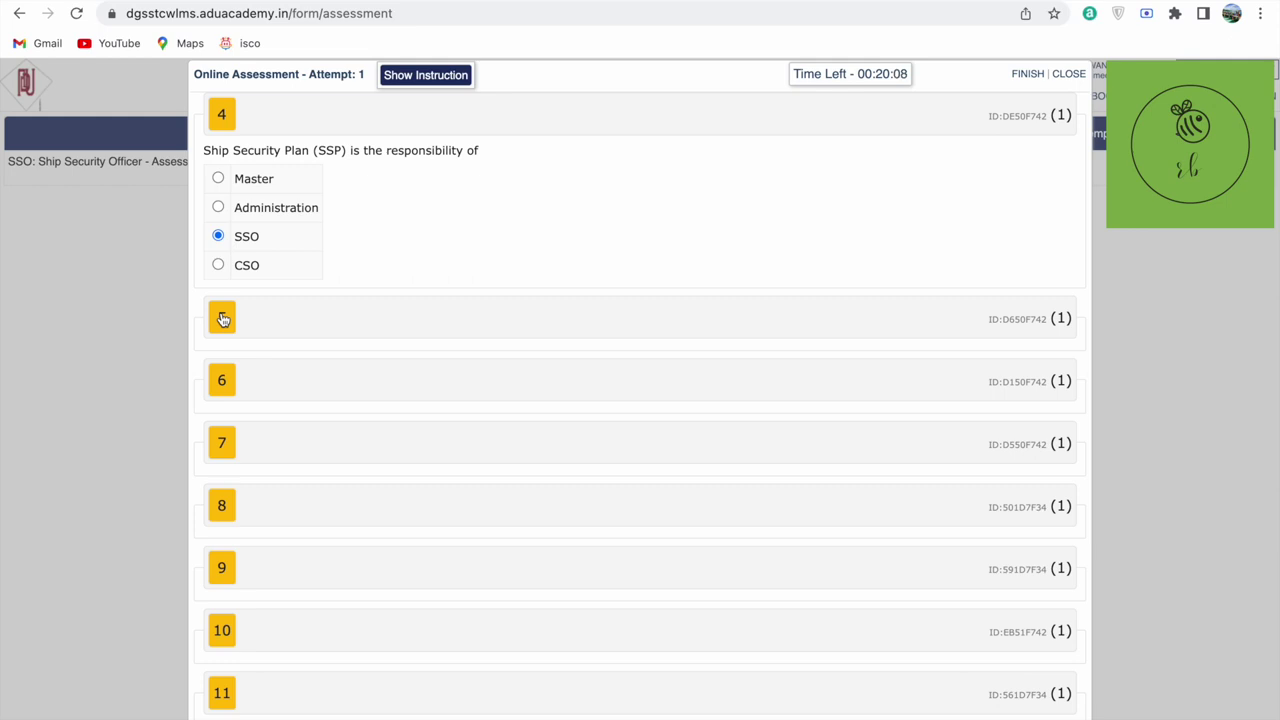
left_click(223, 318)
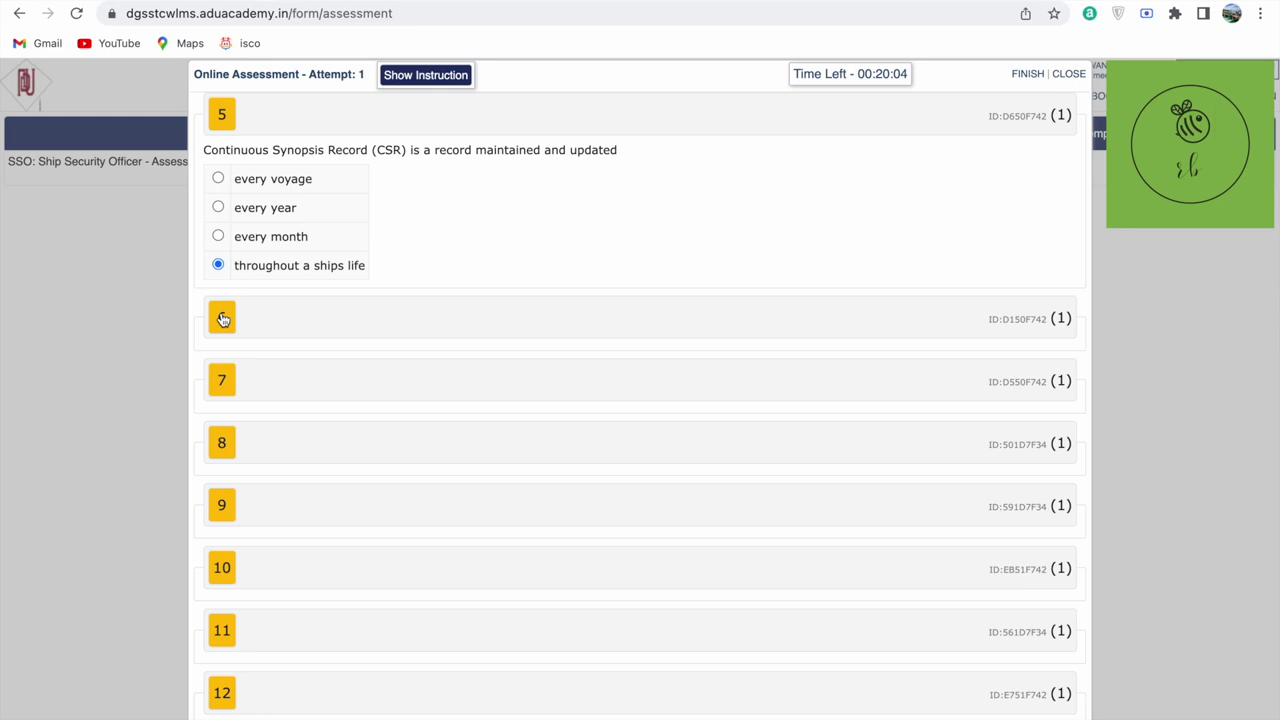
left_click(223, 318)
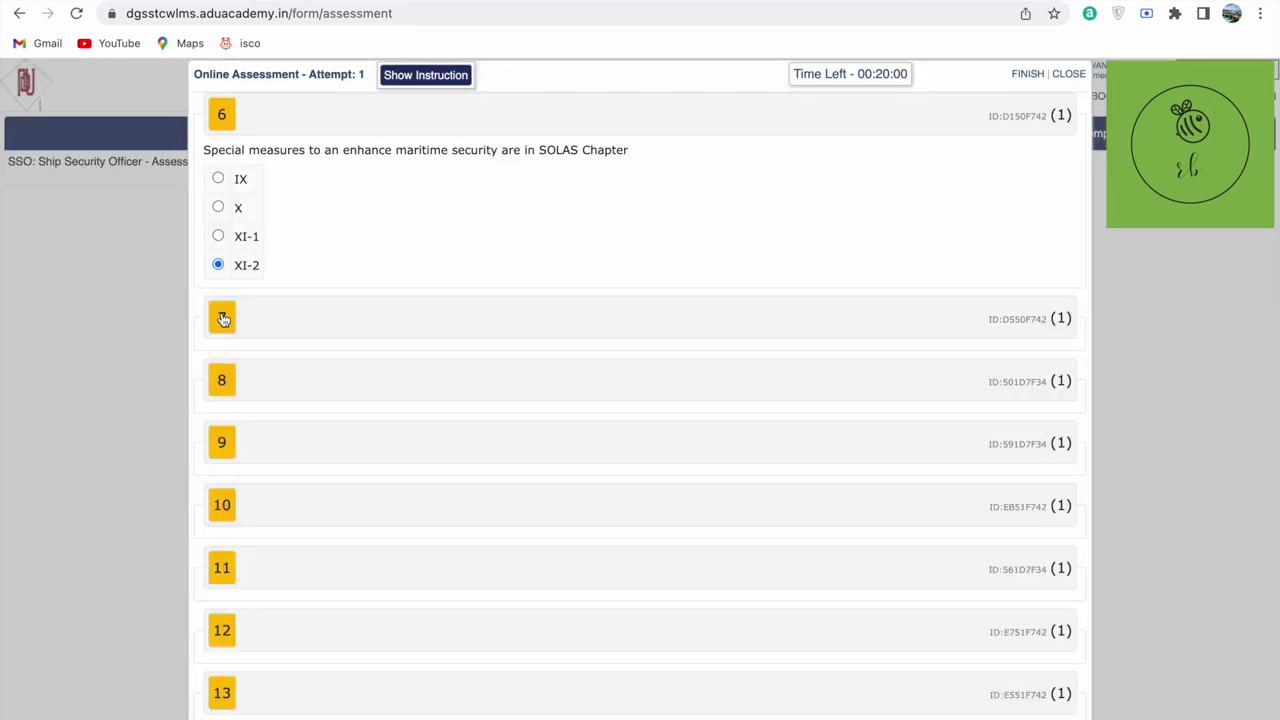
left_click(223, 318)
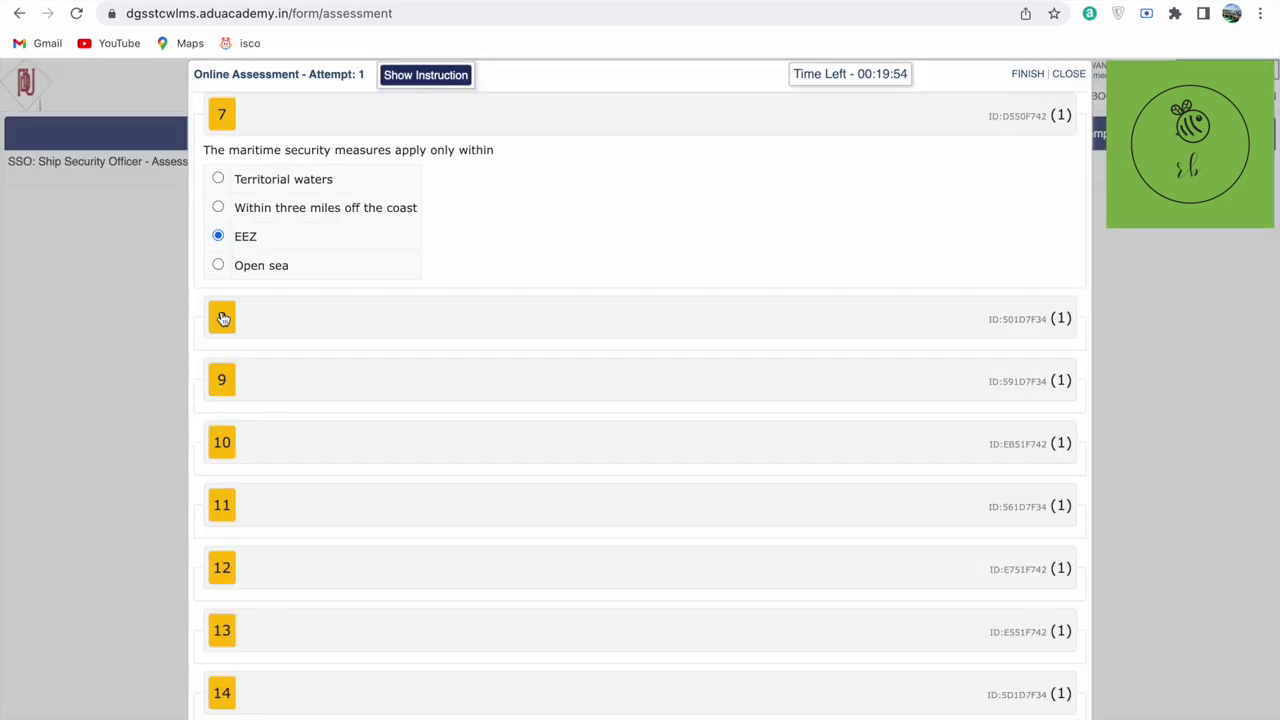
left_click(223, 318)
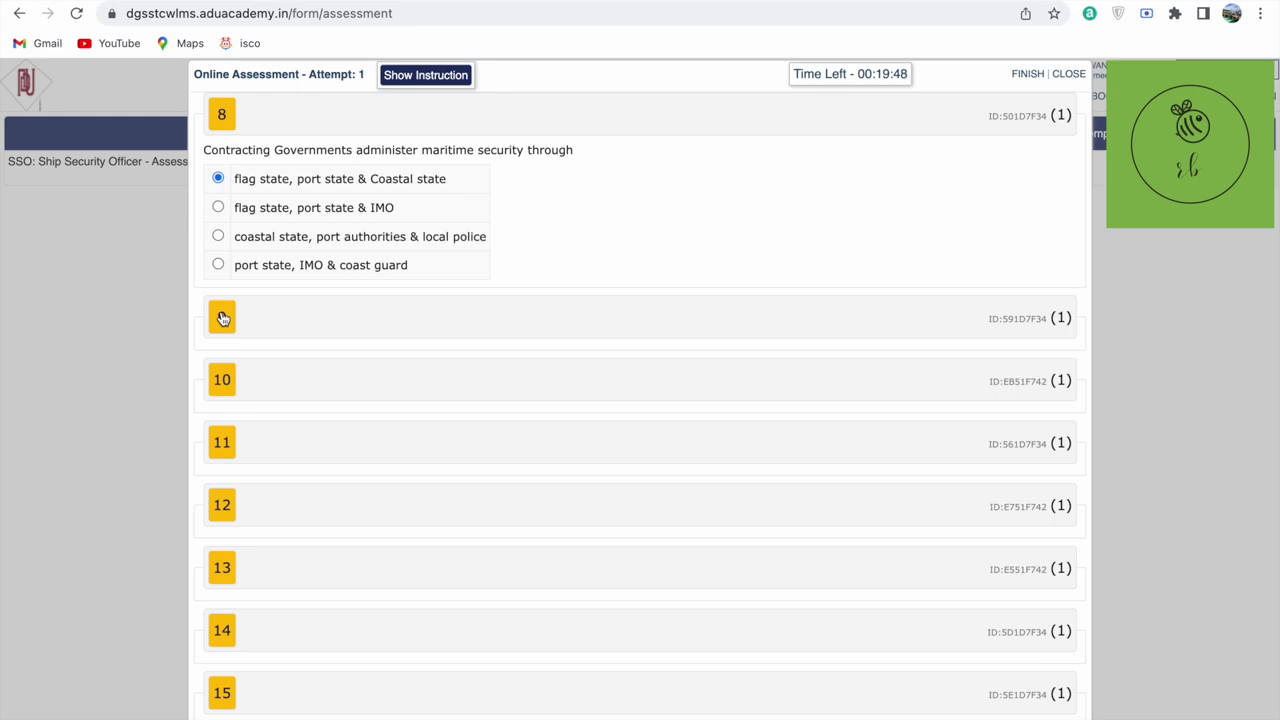
left_click(223, 318)
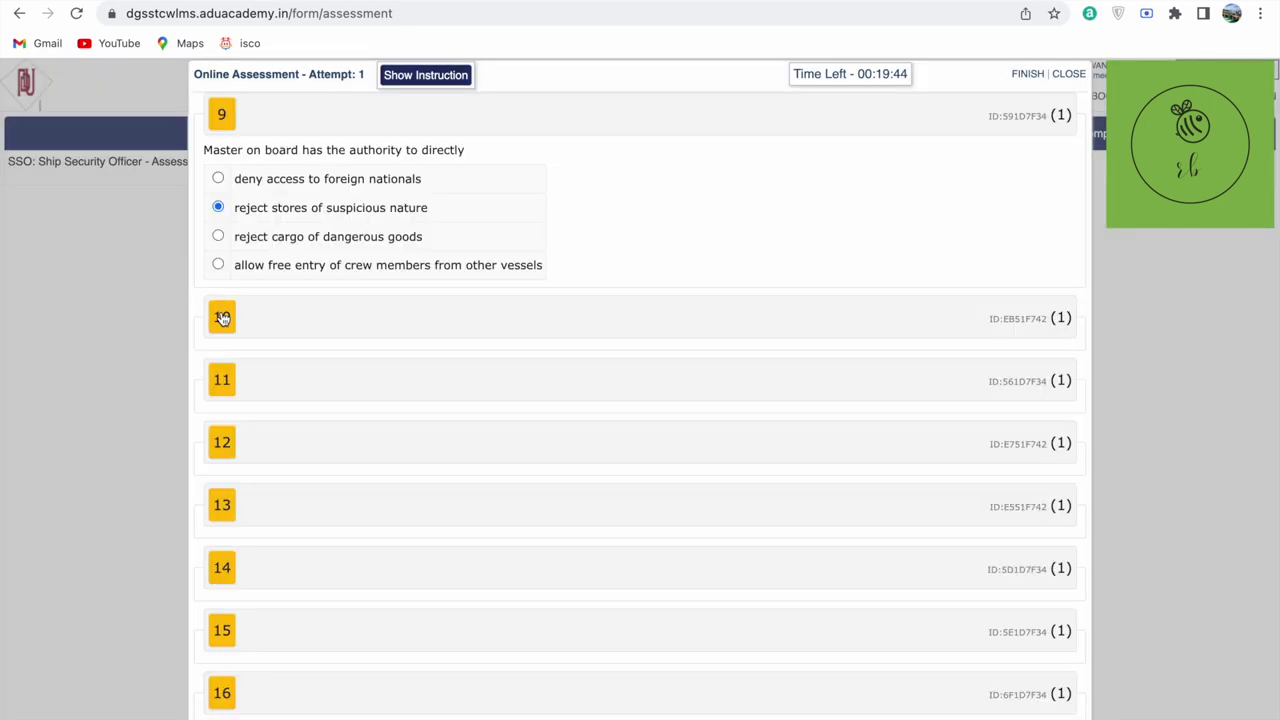
Review the selected answers to questions 10 through 16 in turn, from security level changes to armed guards on board
left_click(222, 318)
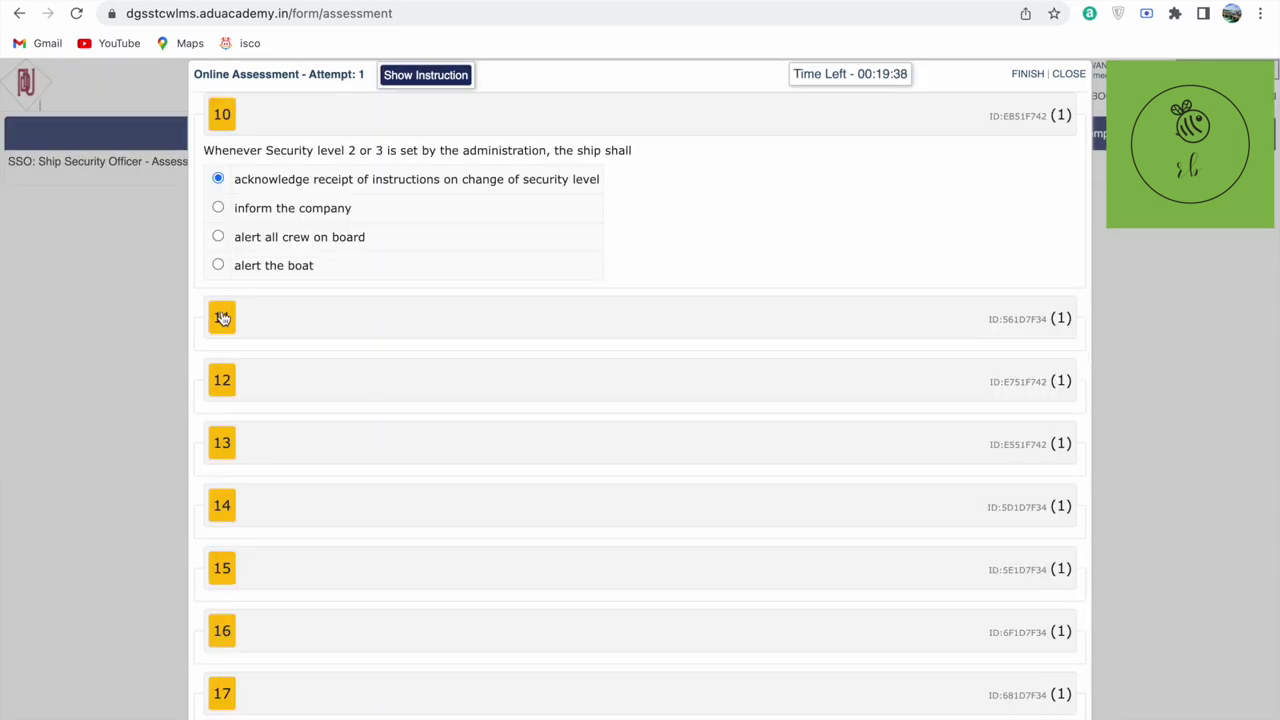
left_click(222, 318)
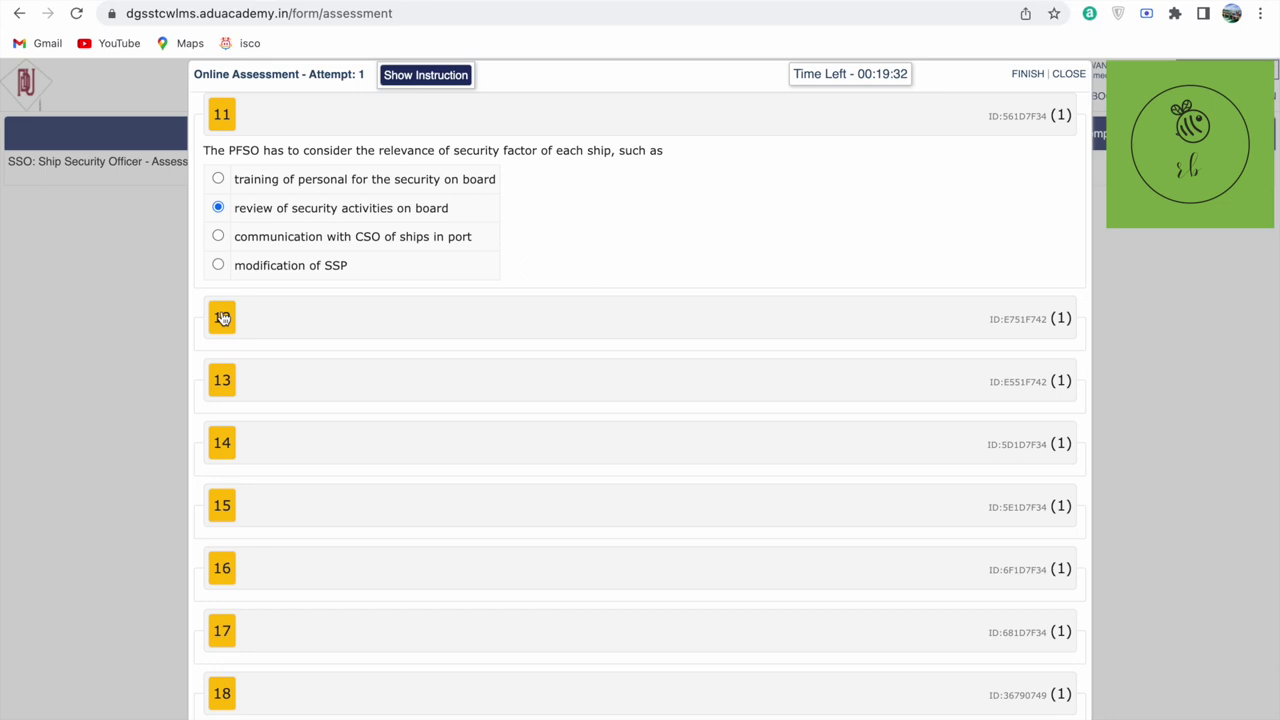
left_click(222, 317)
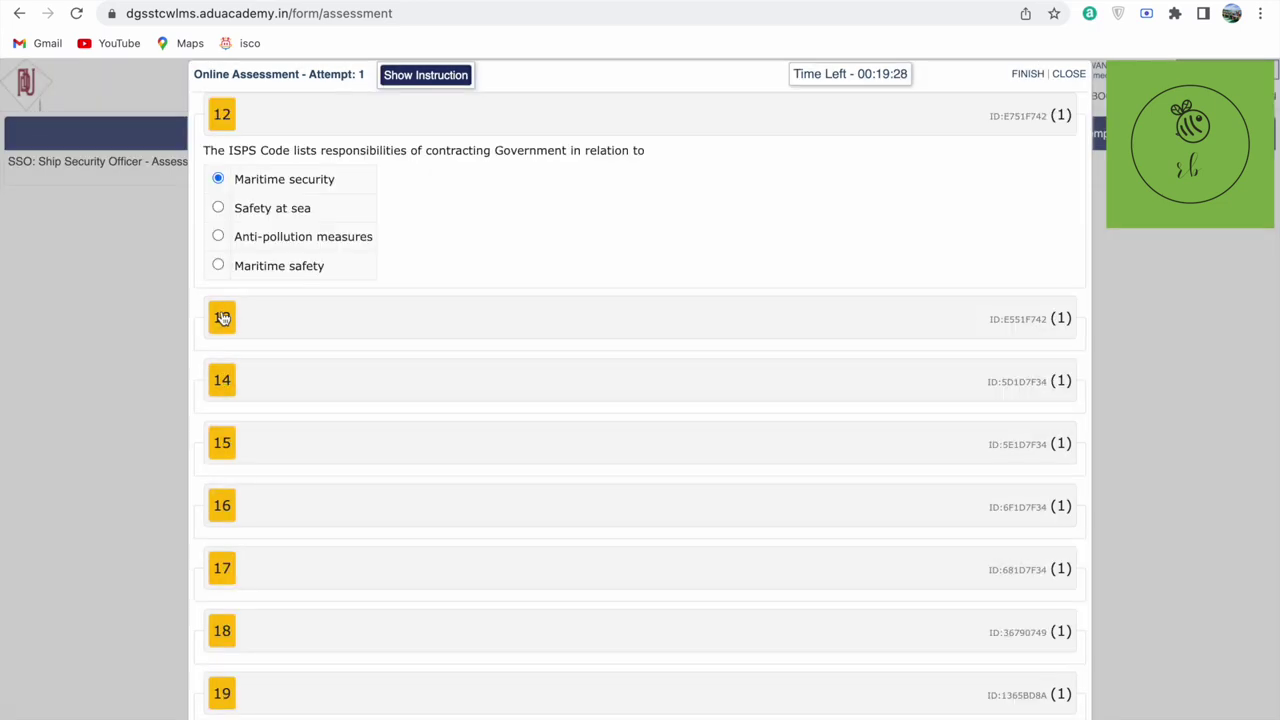
left_click(222, 317)
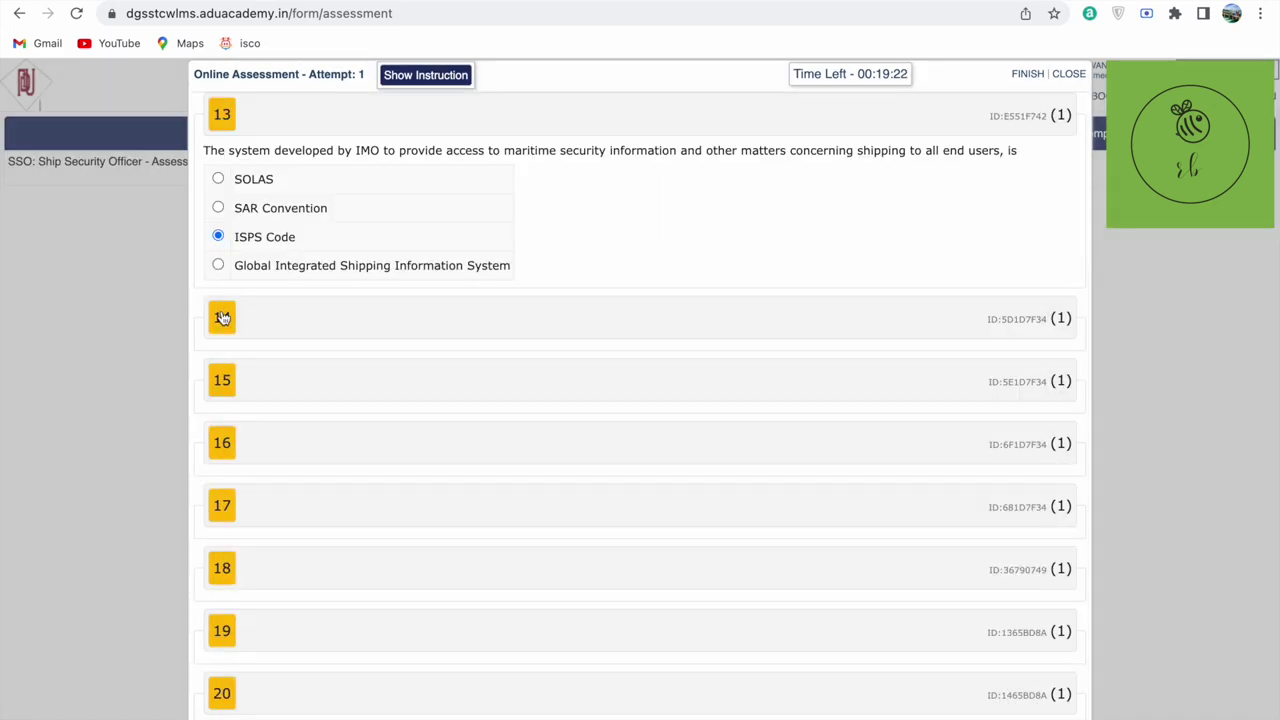
left_click(222, 317)
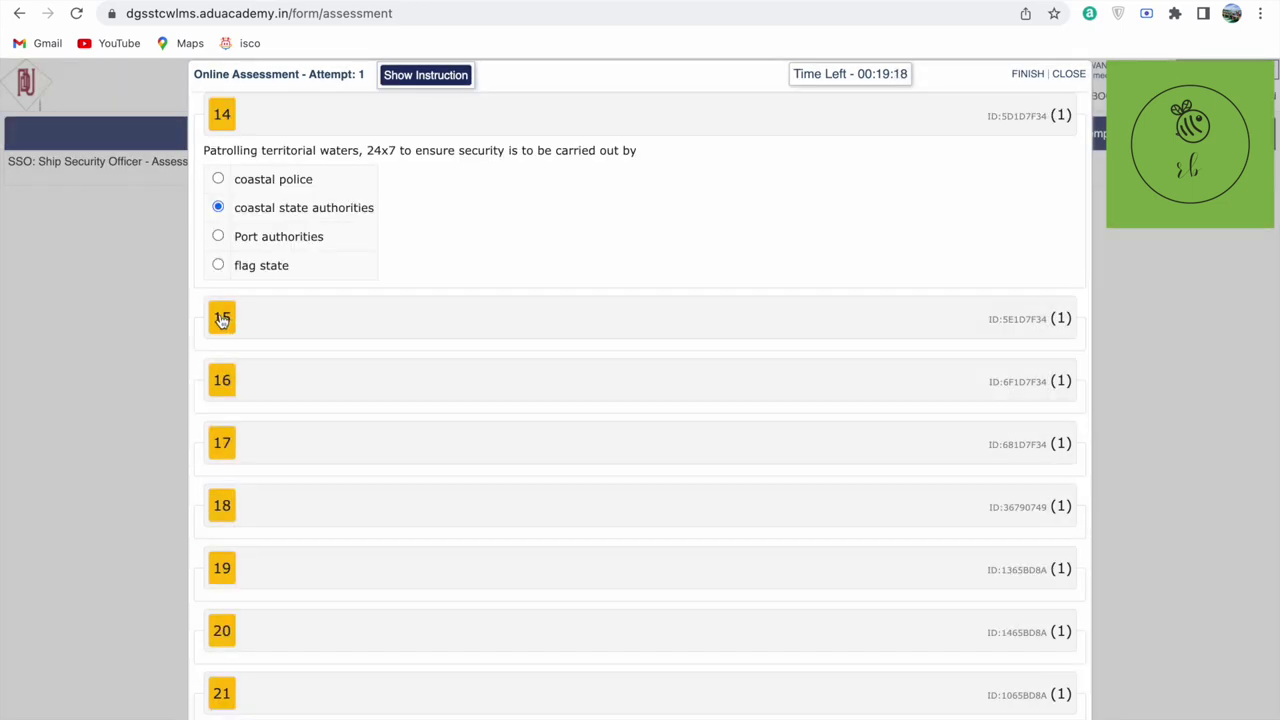
left_click(222, 318)
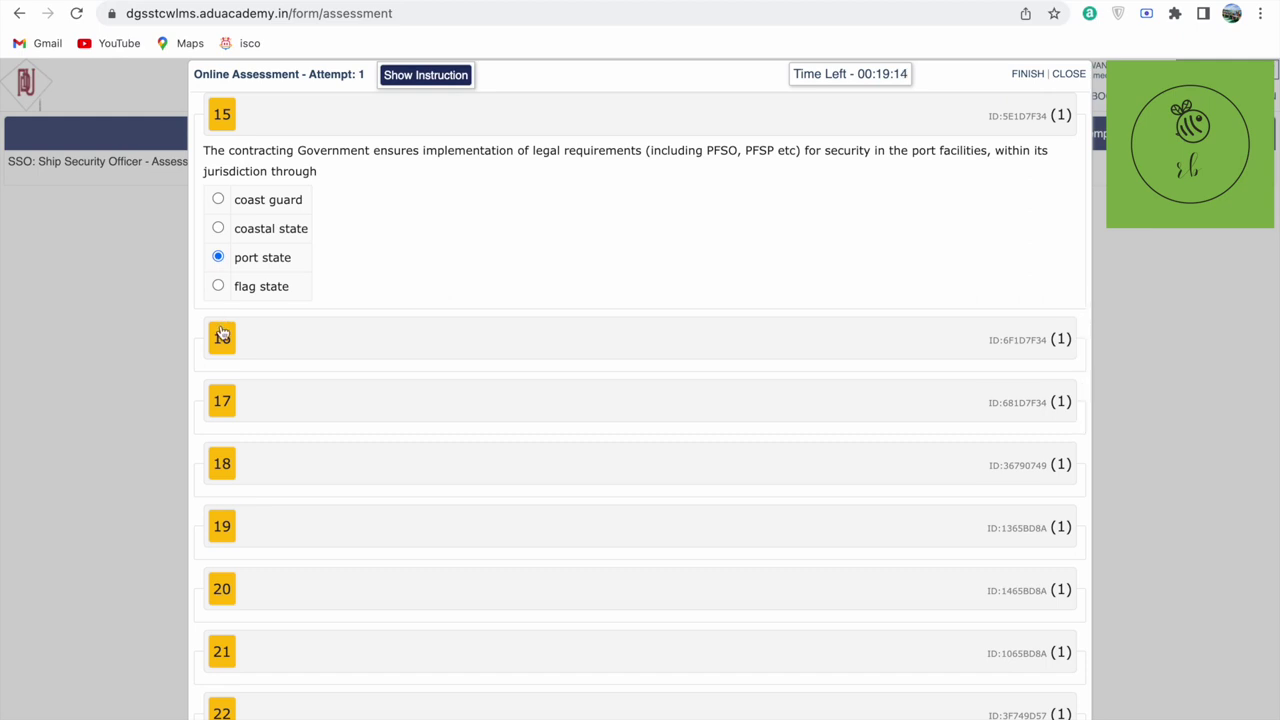
left_click(224, 338)
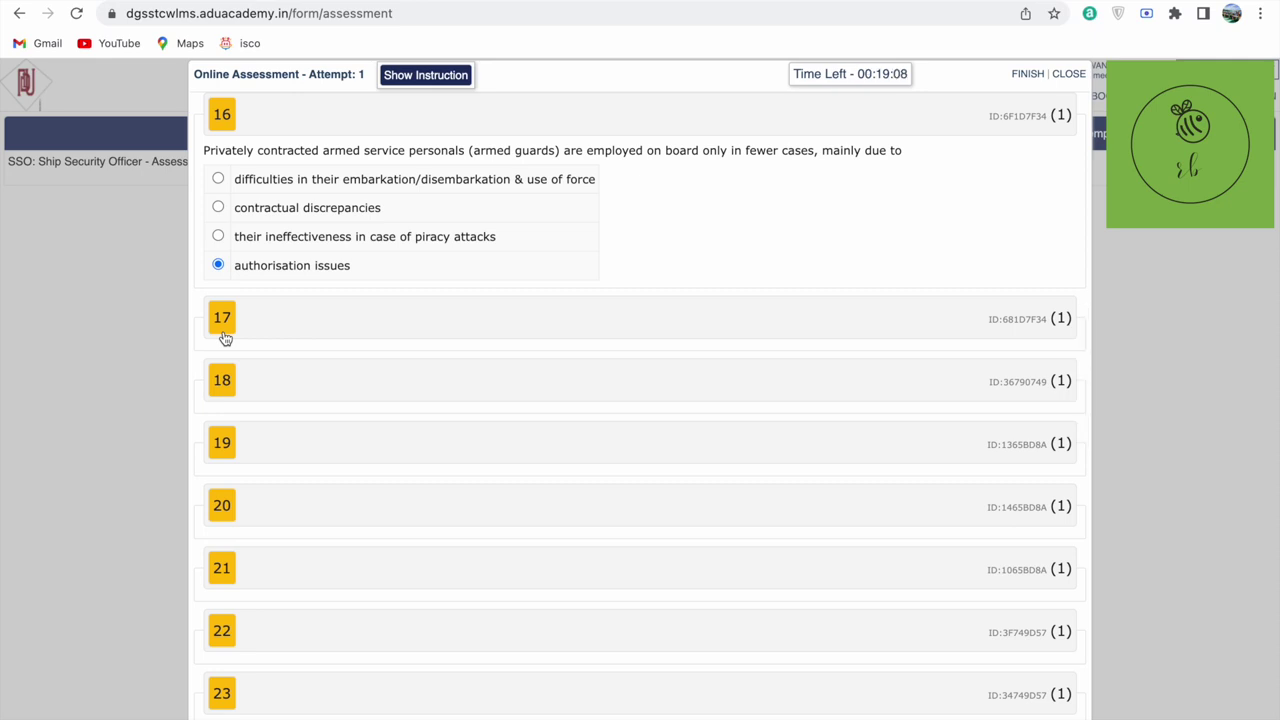
Review the selected answers to questions 17 through 23 in turn, from ship layout security to the pirates' boarding boat
left_click(224, 338)
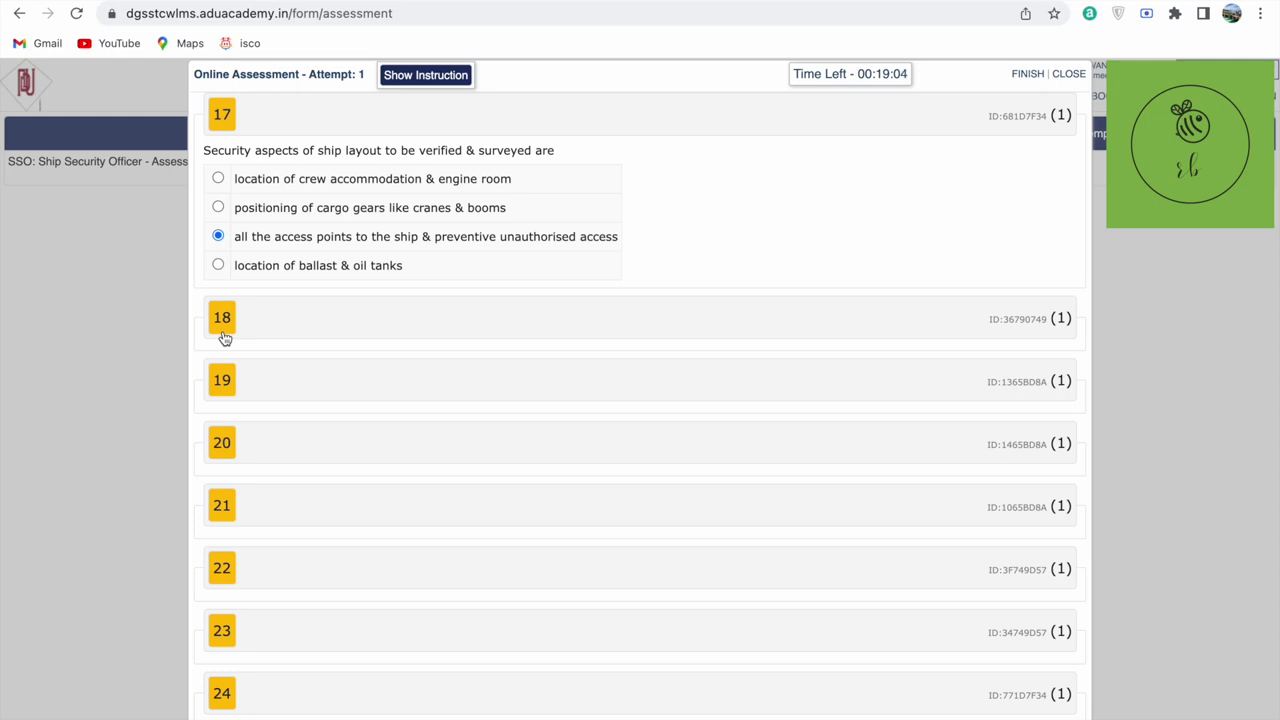
left_click(224, 338)
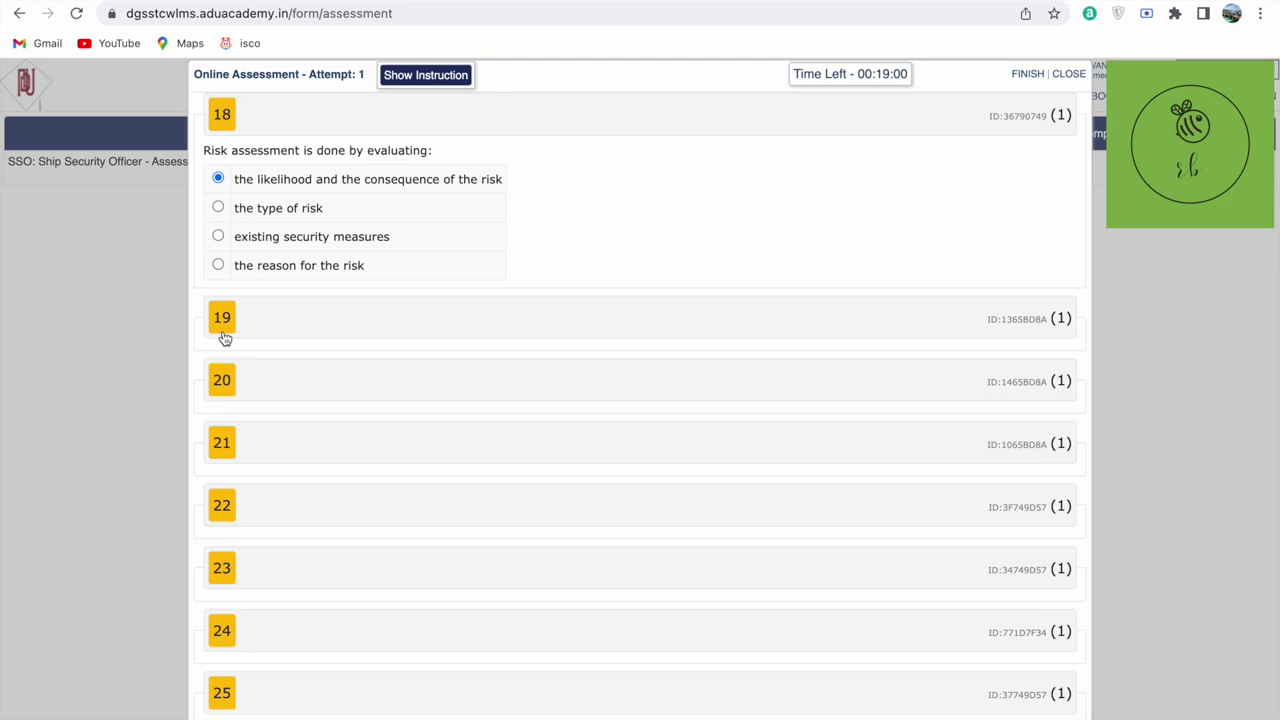
left_click(224, 338)
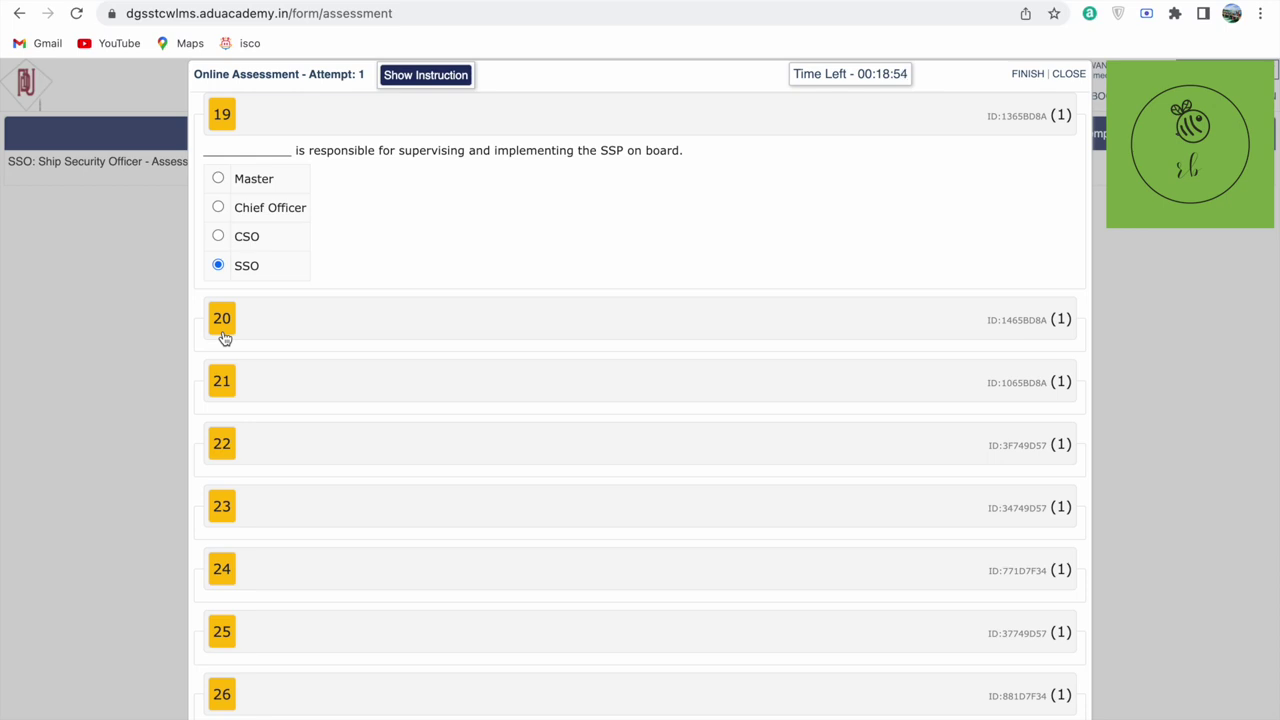
left_click(224, 338)
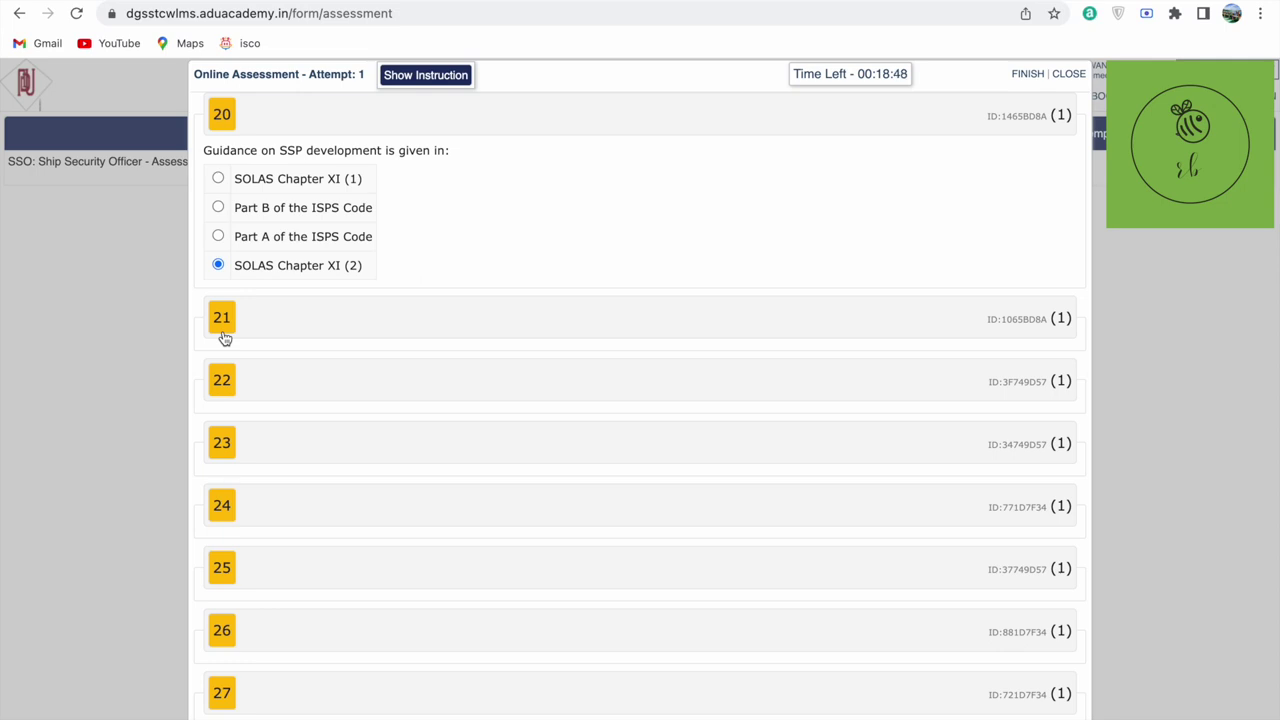
left_click(224, 338)
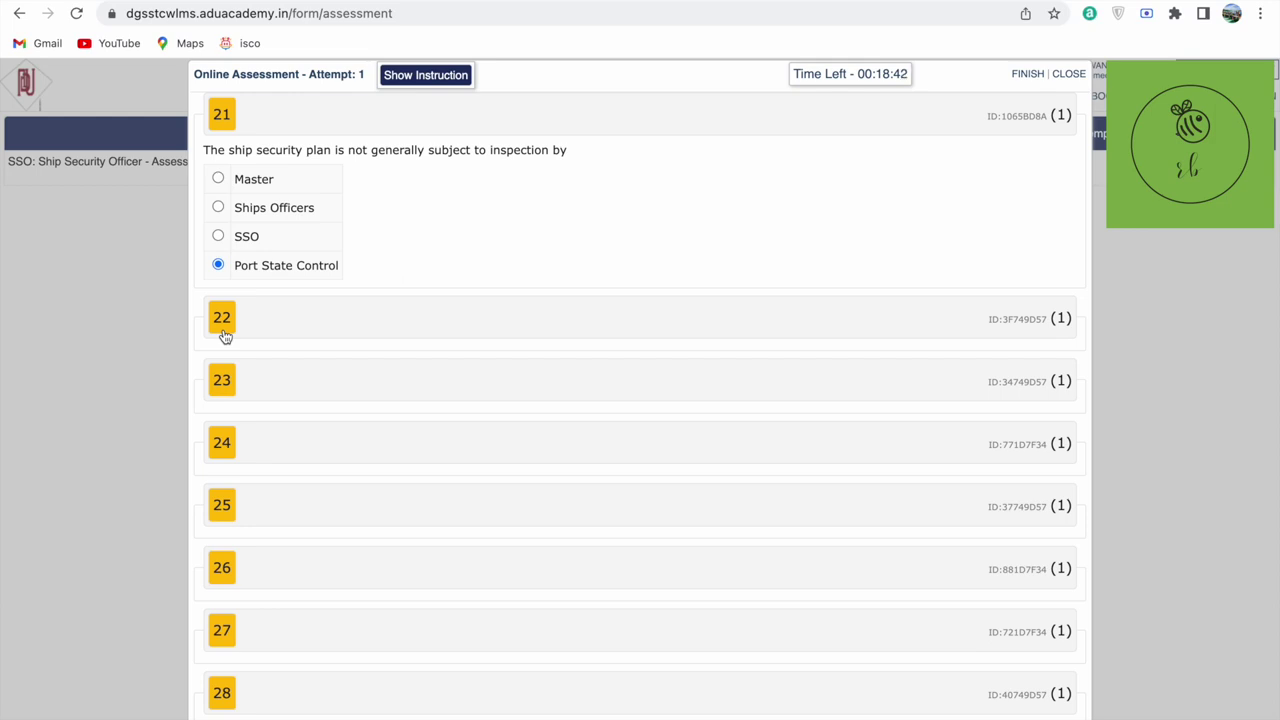
left_click(224, 337)
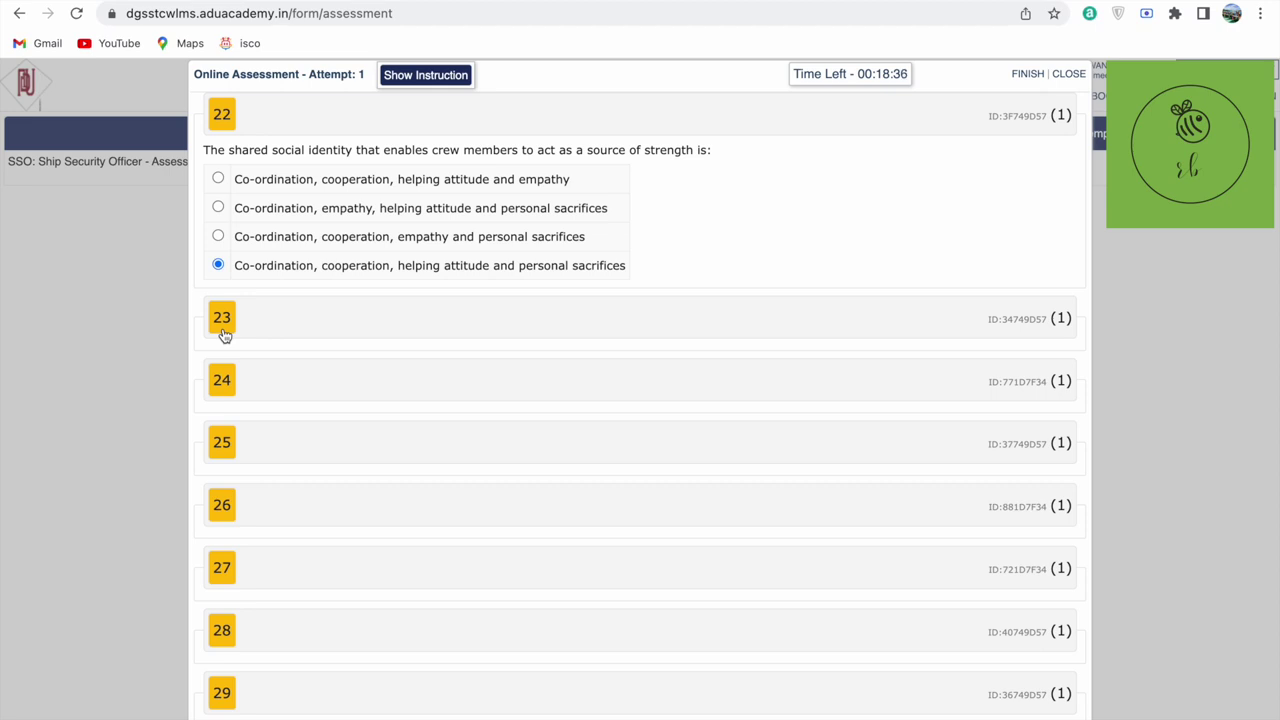
left_click(224, 335)
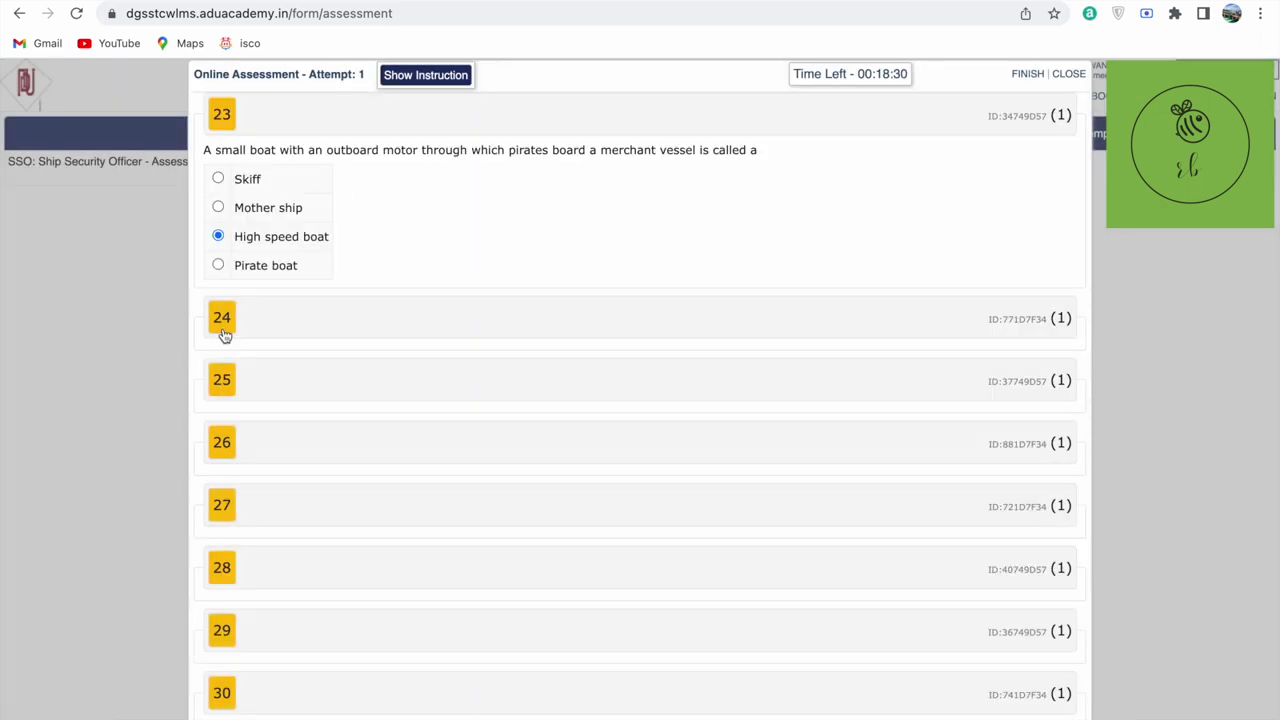
Review the selected answers to questions 24 through 30 in turn, from coordinating searches to items that damage ship's property
left_click(222, 318)
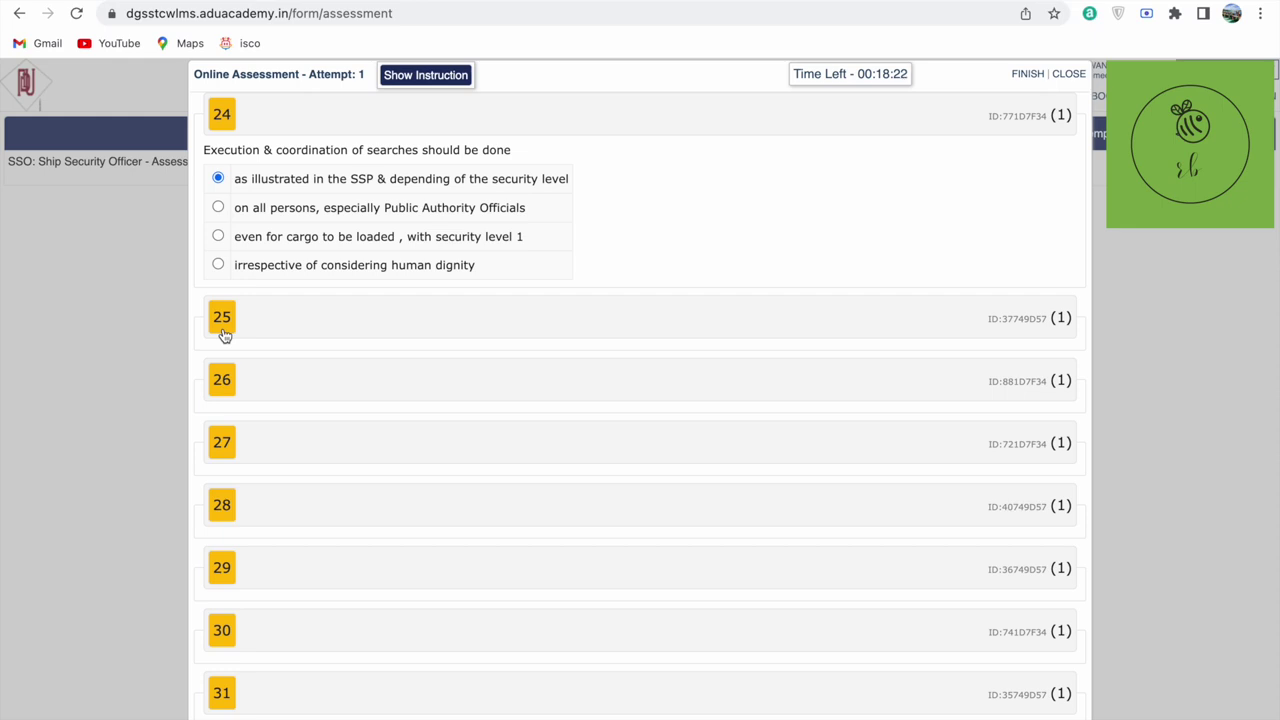
left_click(224, 335)
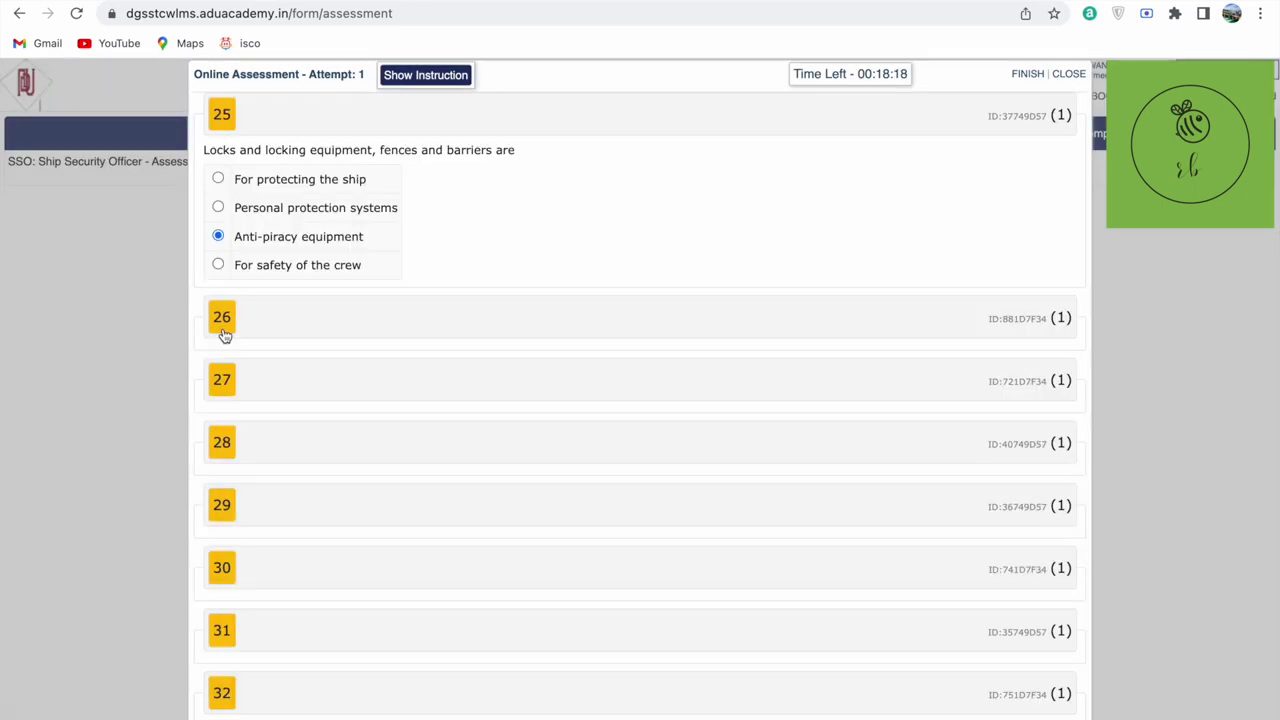
left_click(224, 335)
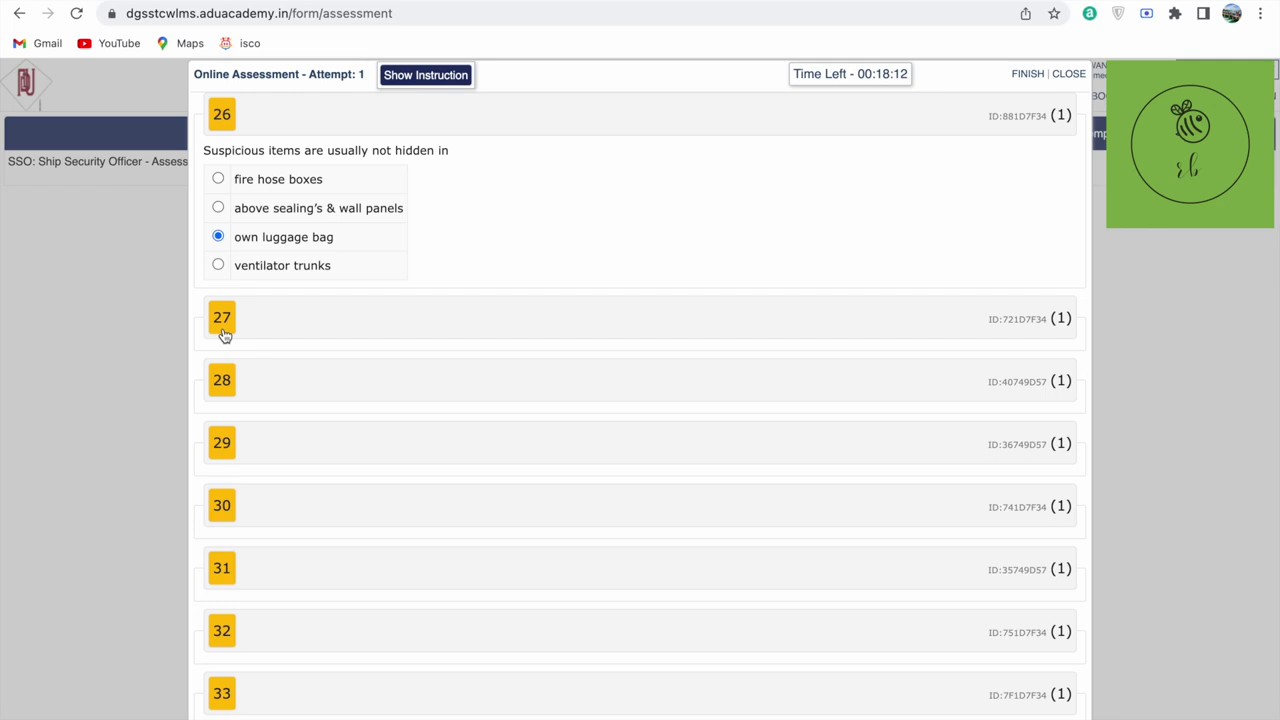
left_click(224, 335)
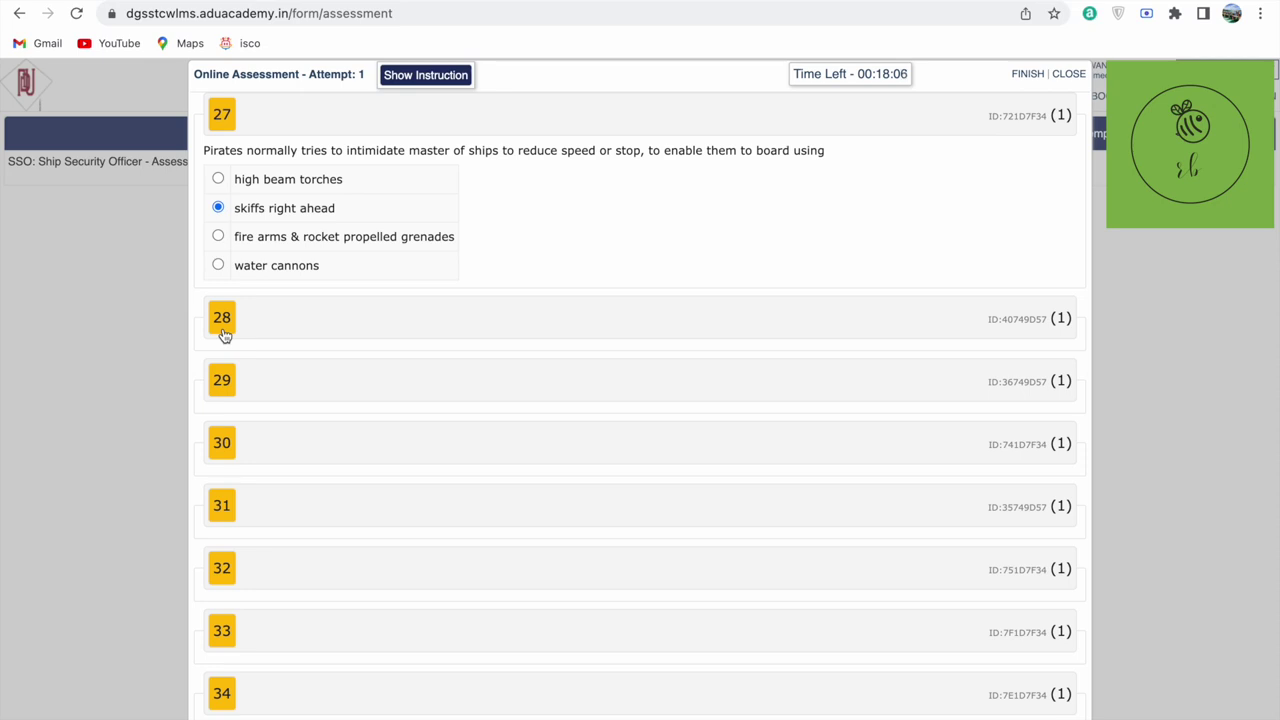
left_click(222, 322)
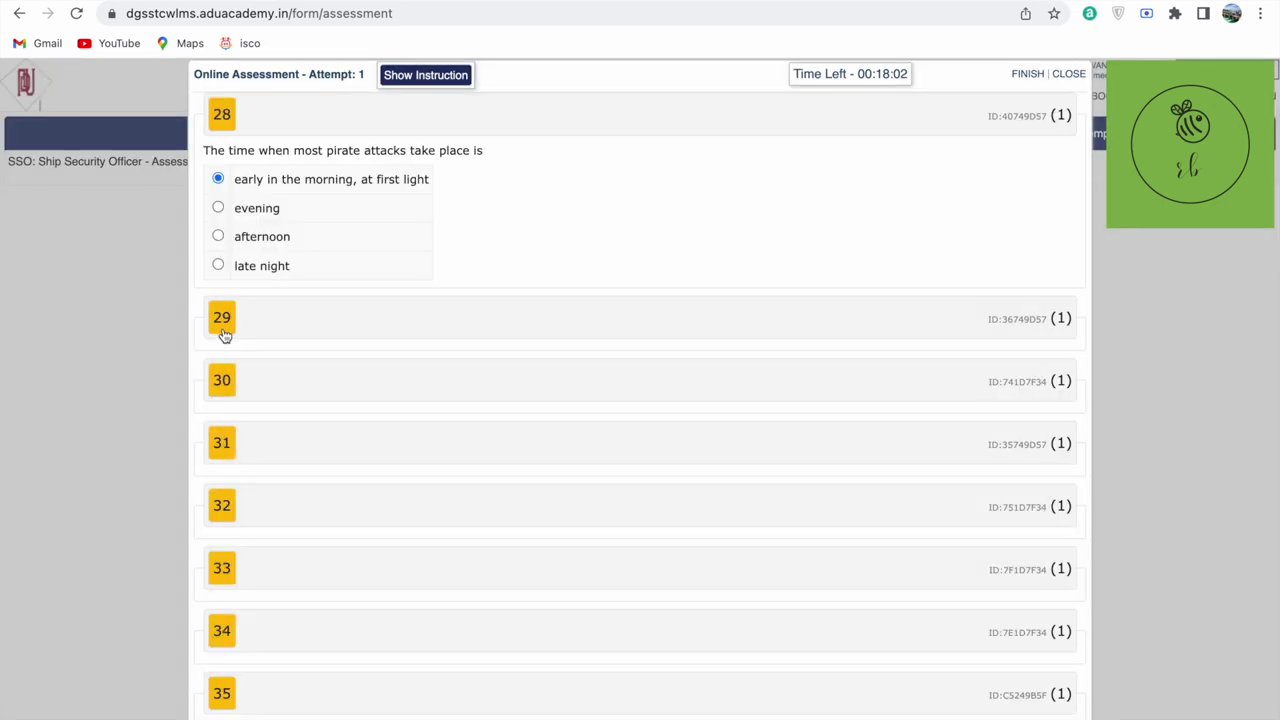
left_click(224, 335)
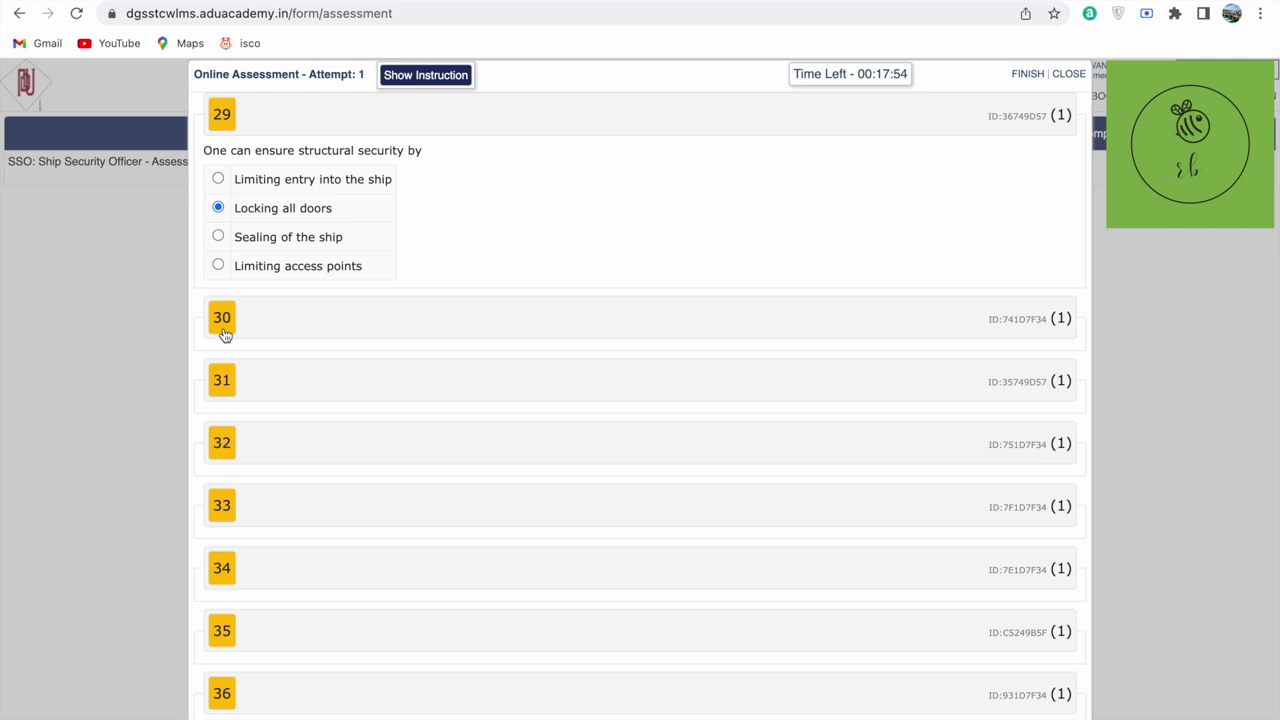
left_click(224, 334)
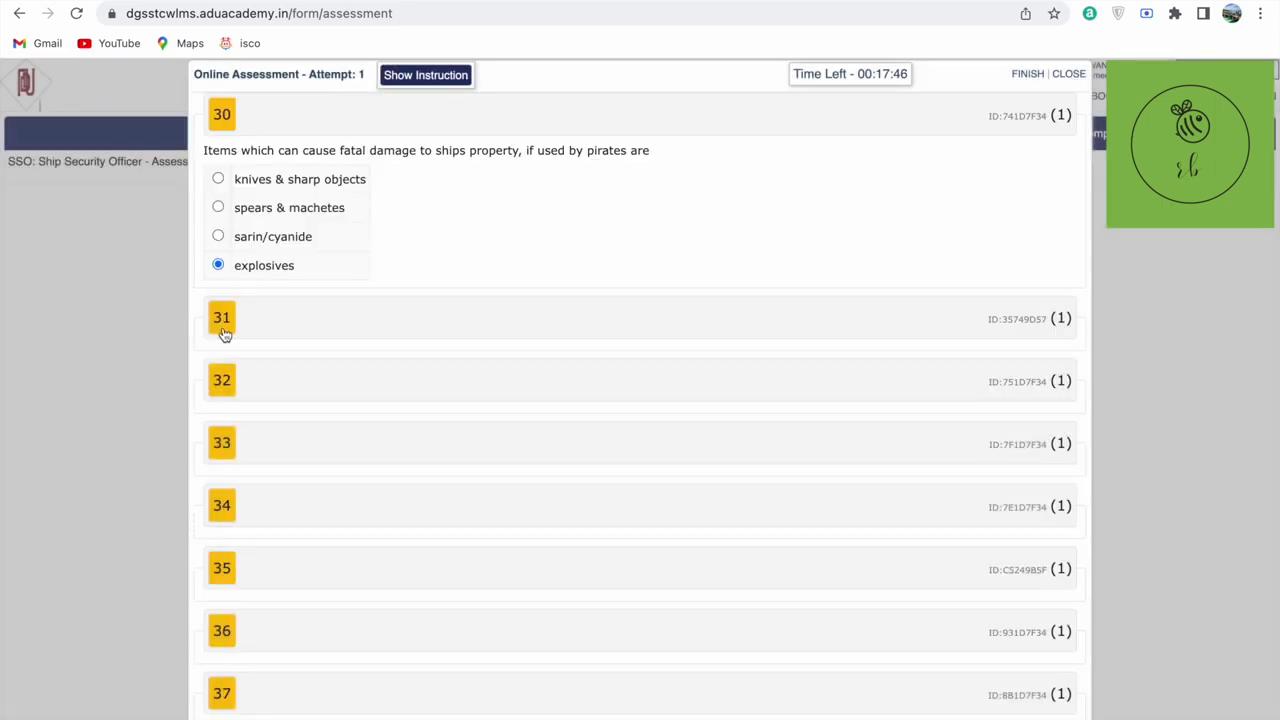
Review the selected answers to questions 31 through 37 in turn, from protection of people to actions to avoid near pirates
left_click(224, 334)
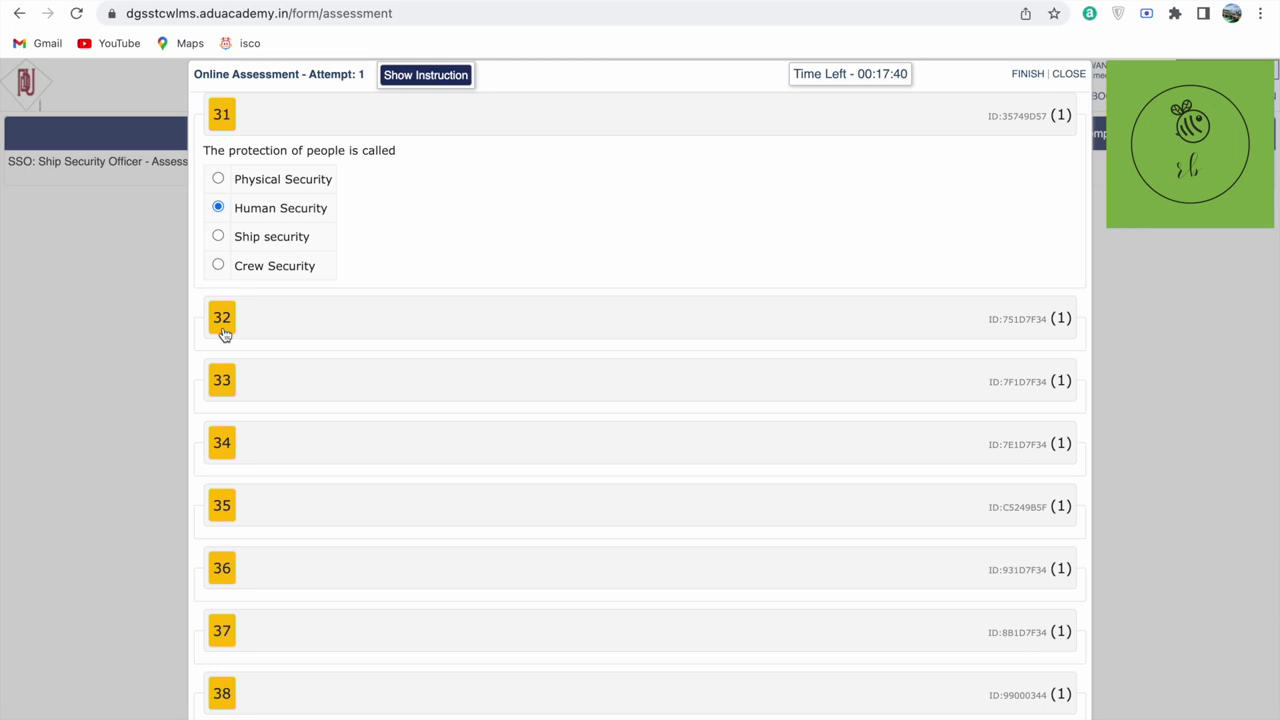
left_click(224, 334)
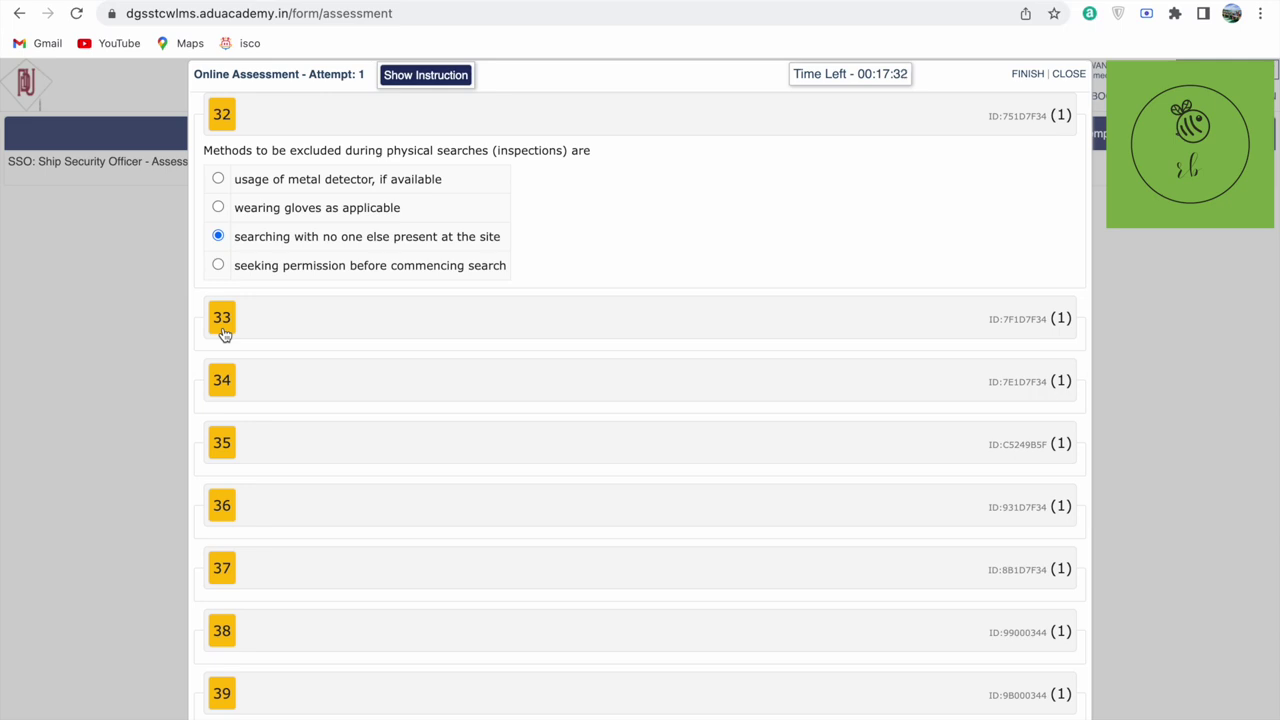
left_click(224, 334)
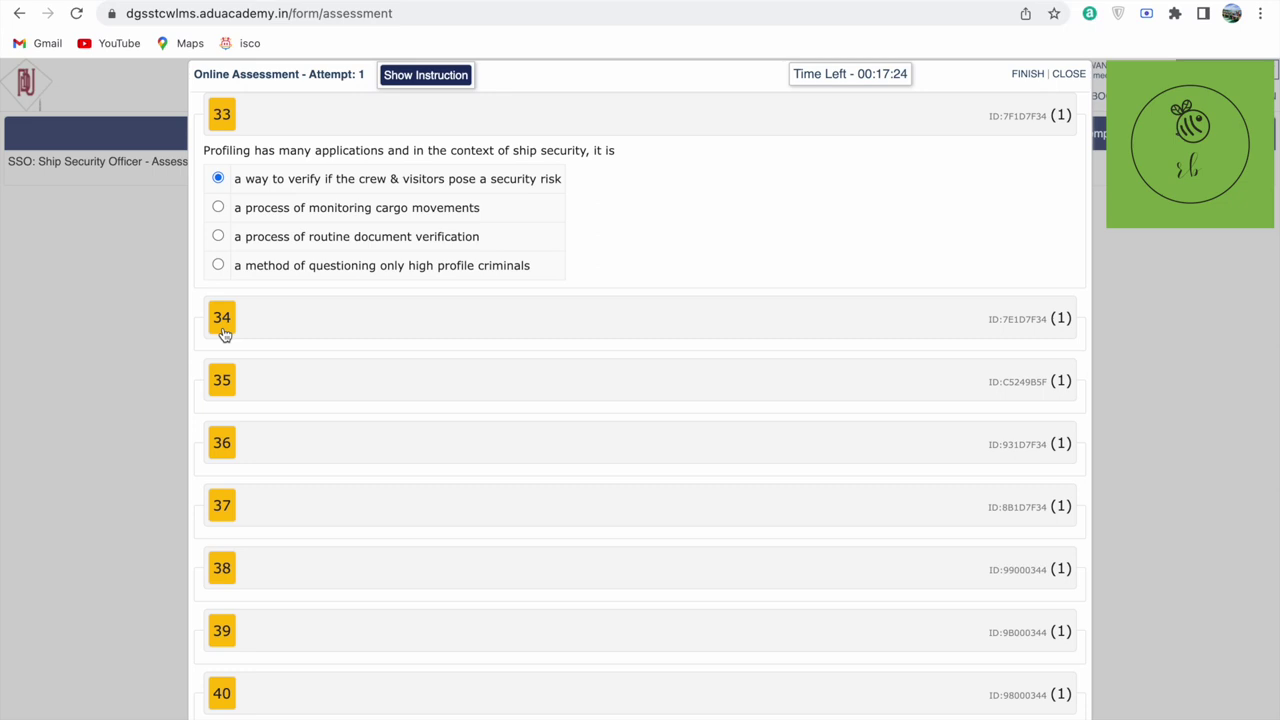
left_click(224, 334)
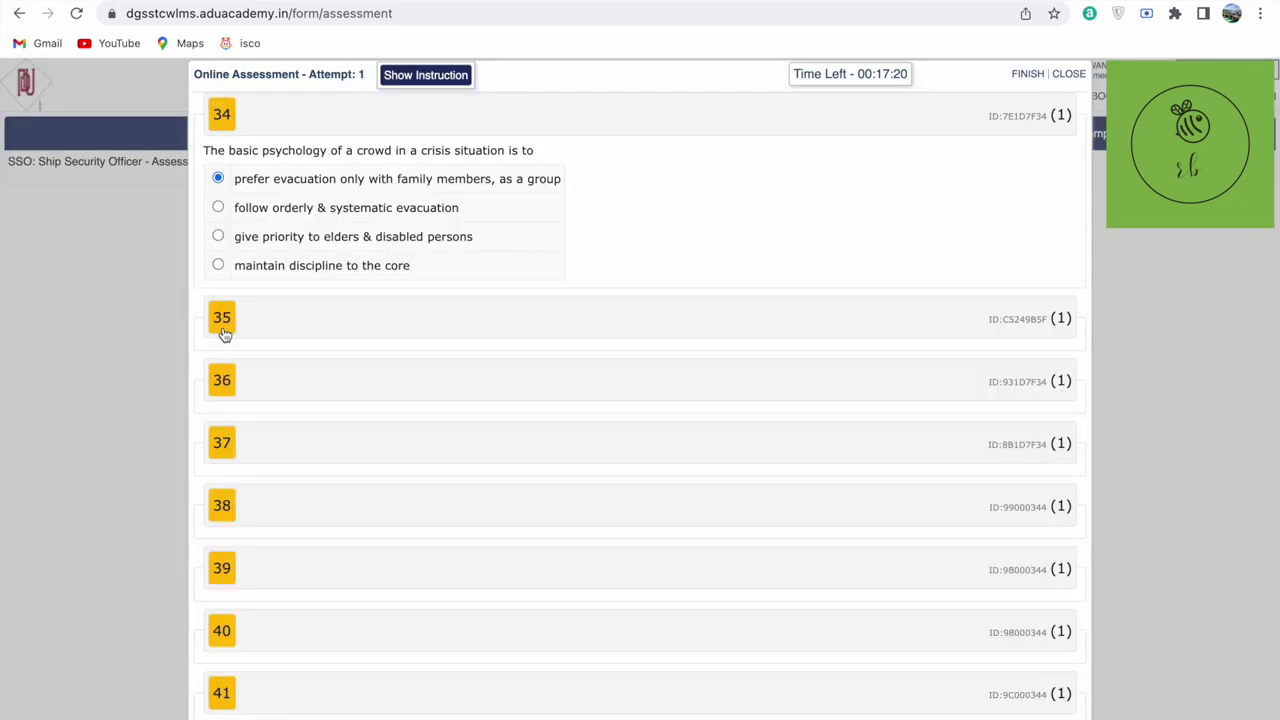
left_click(225, 335)
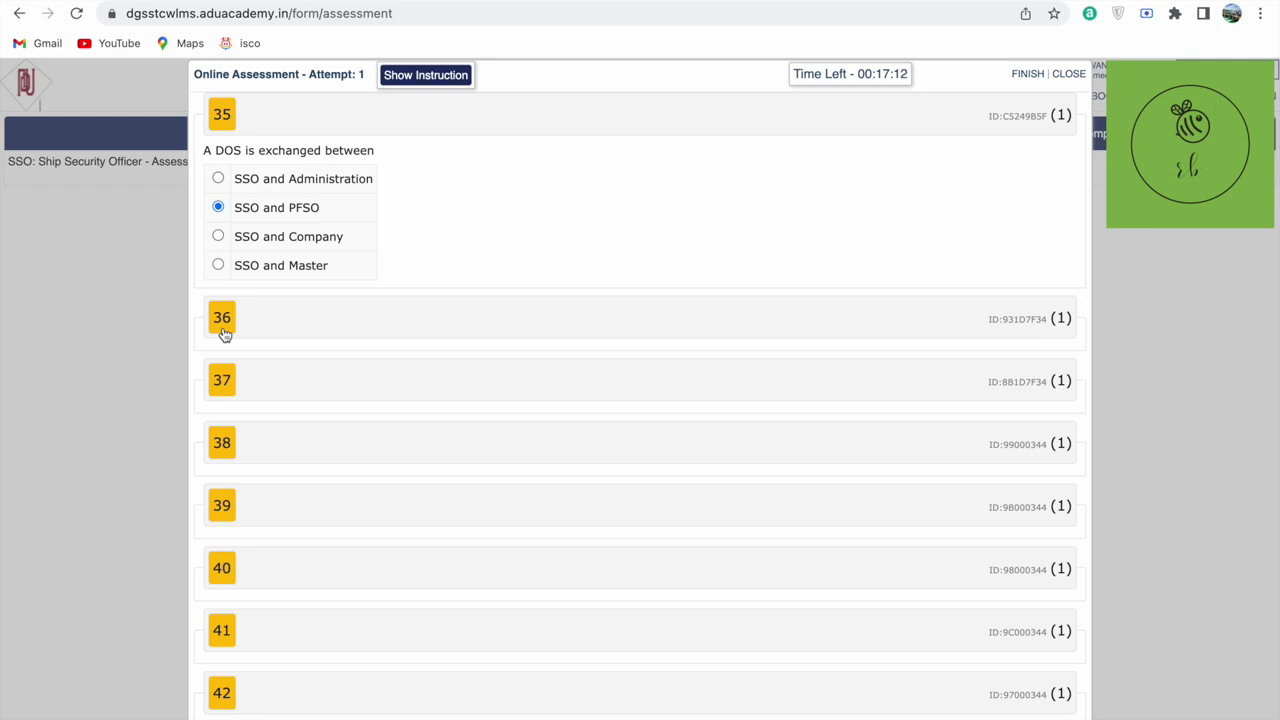
left_click(224, 333)
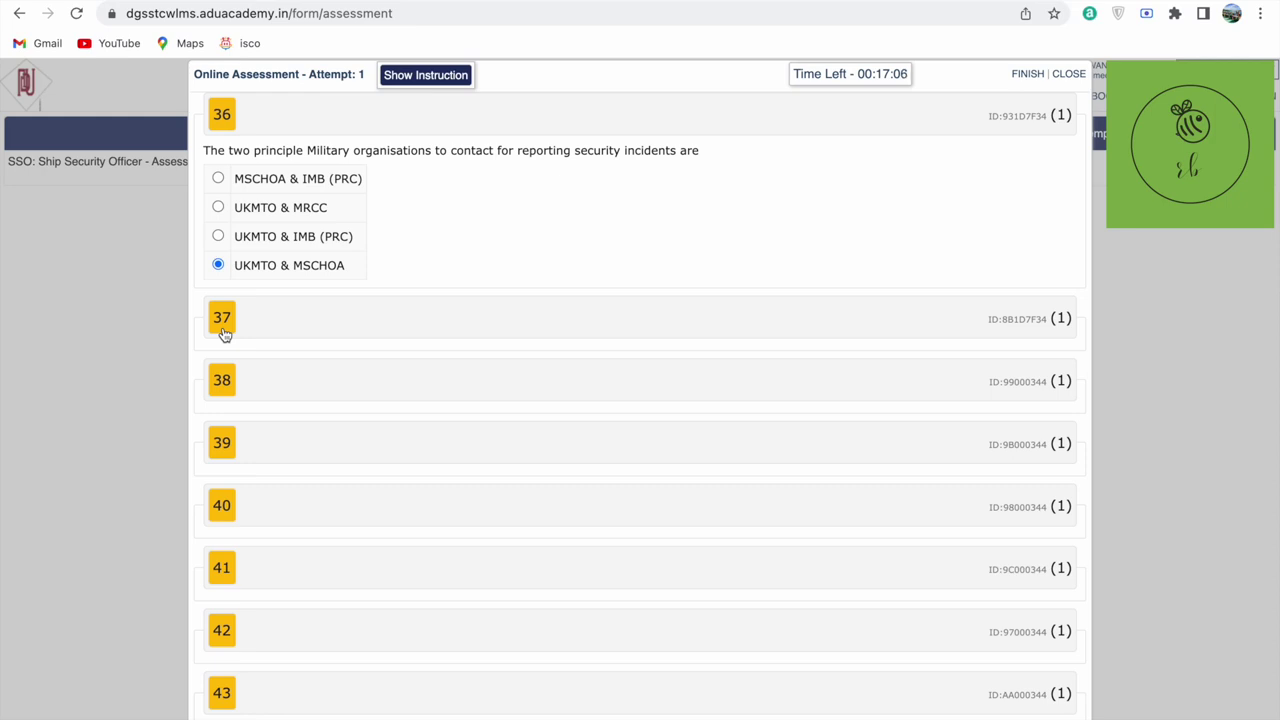
left_click(224, 333)
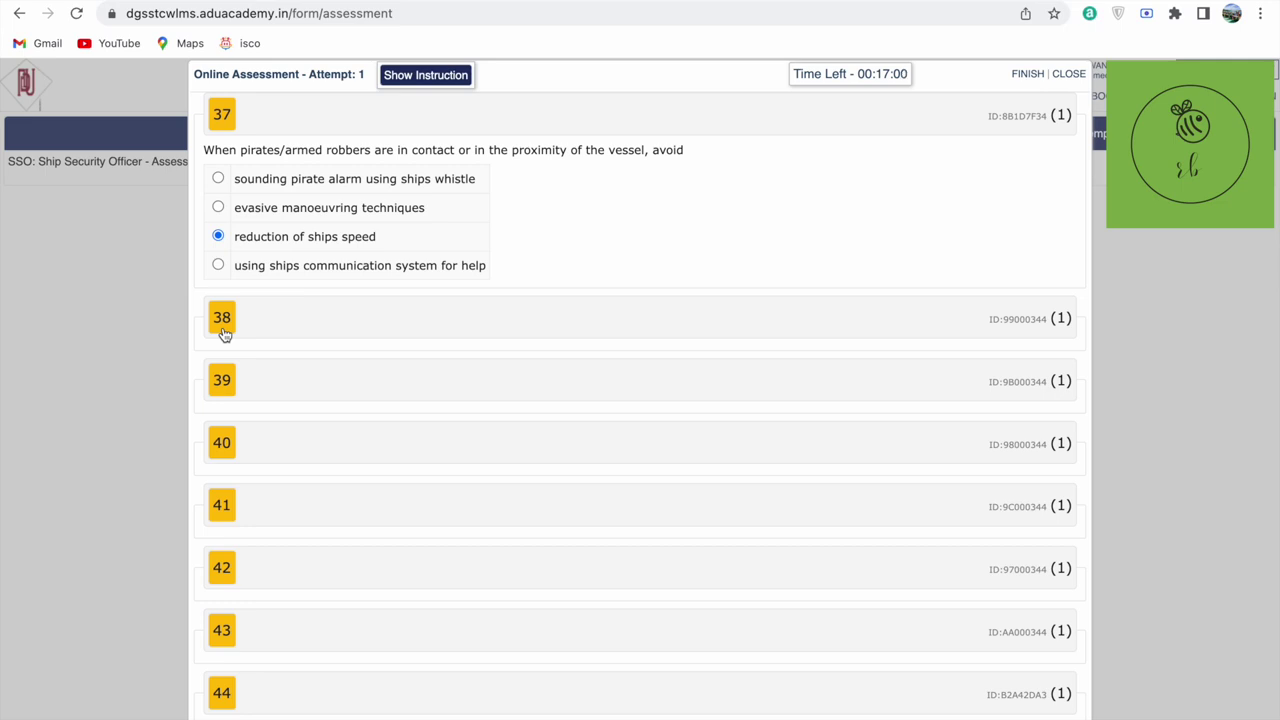
Review the selected answers to questions 38 through 45 in turn, from embarking visitors and crew to the security certificate's intermediate verification
left_click(223, 332)
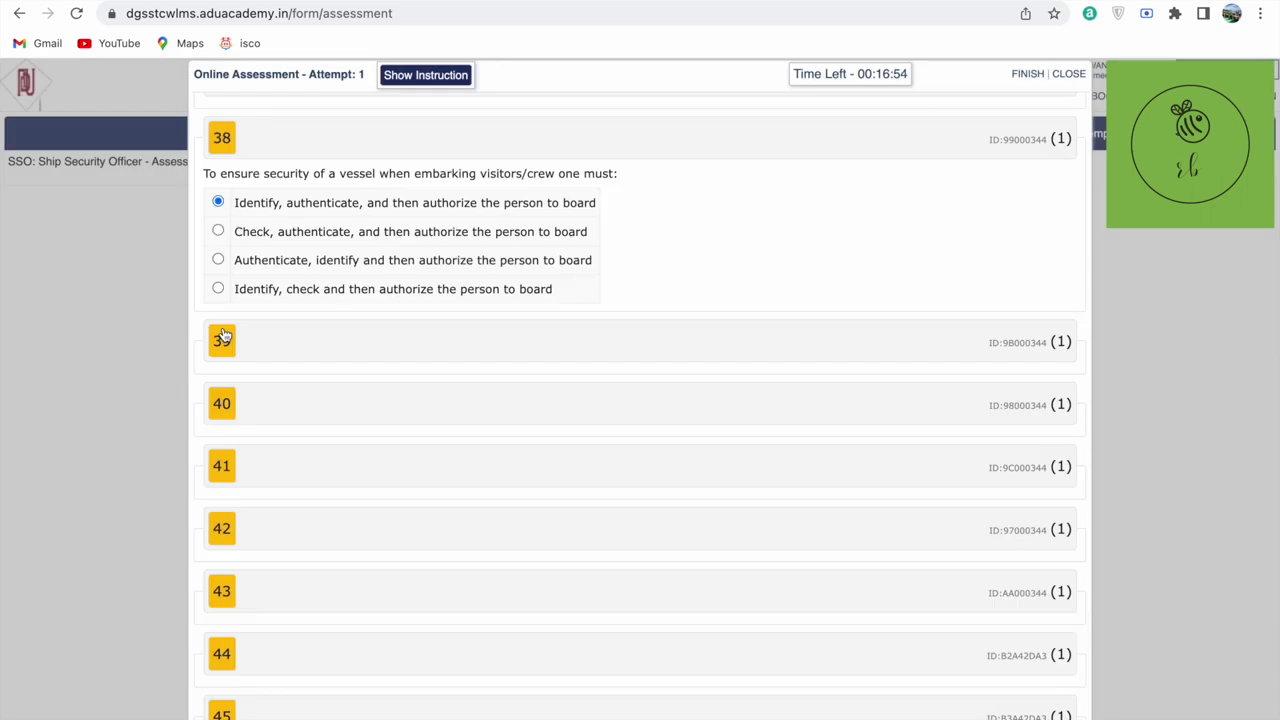
left_click(223, 335)
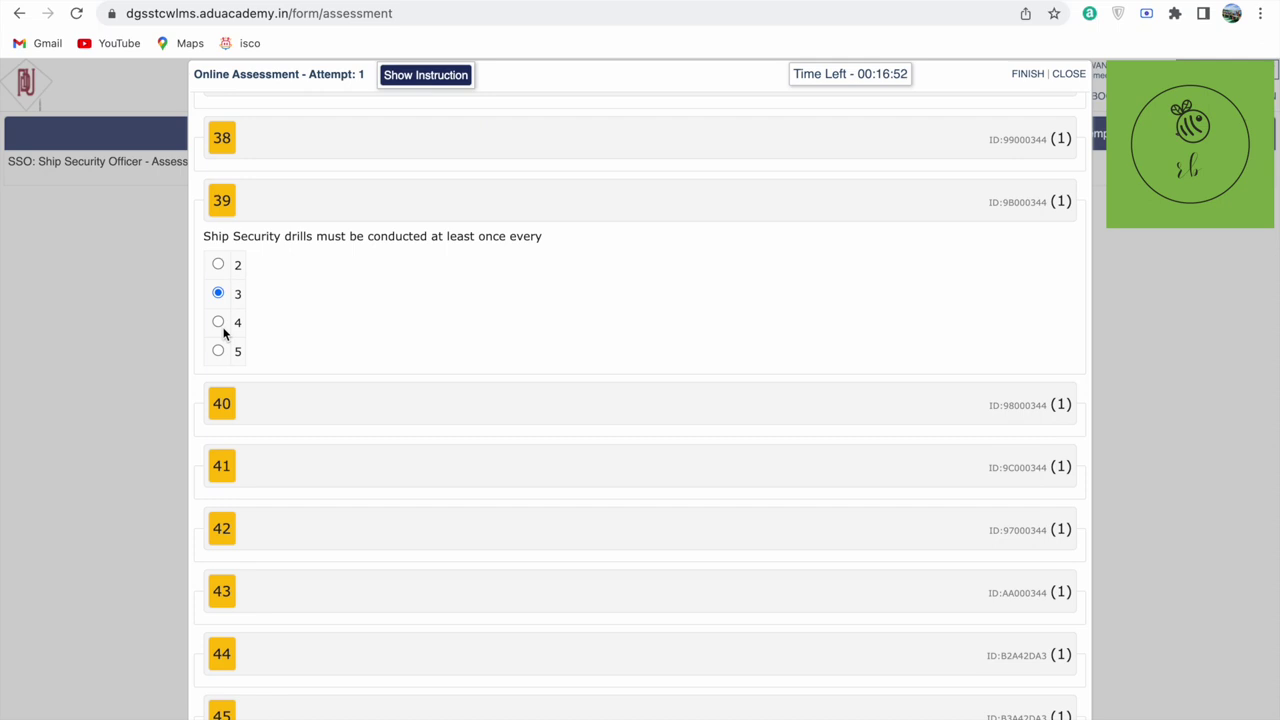
left_click(222, 410)
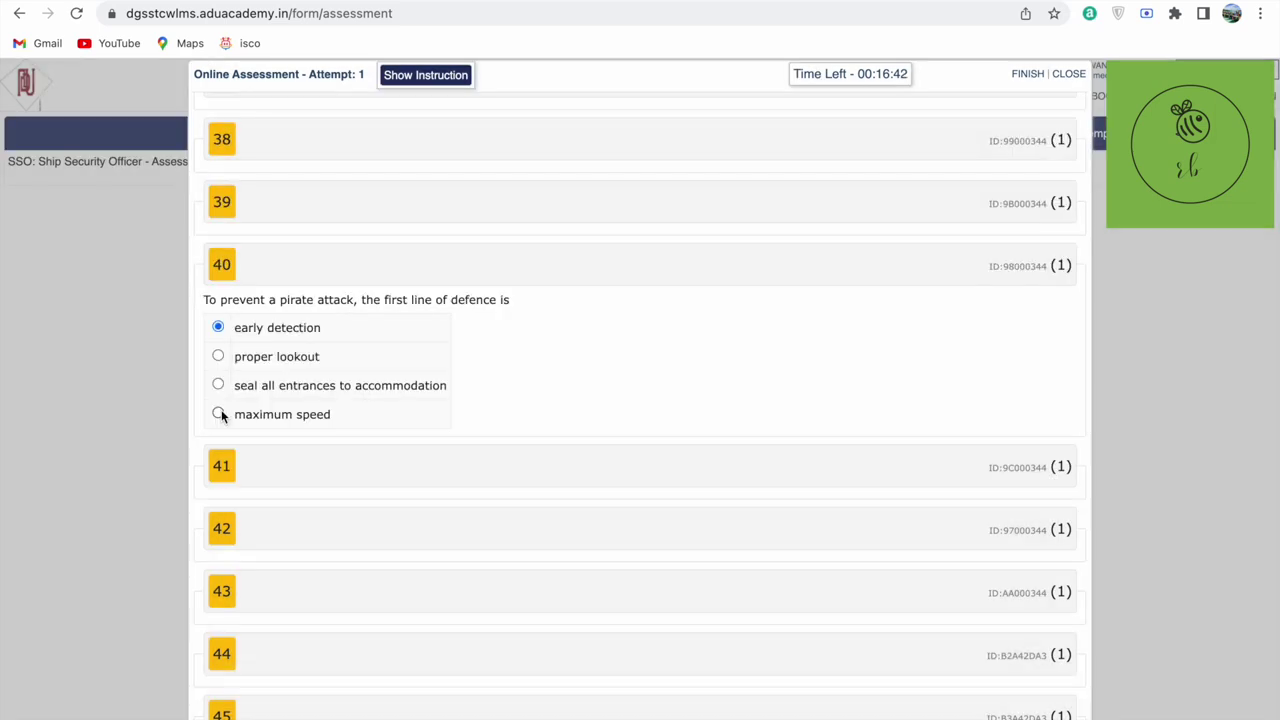
left_click(224, 476)
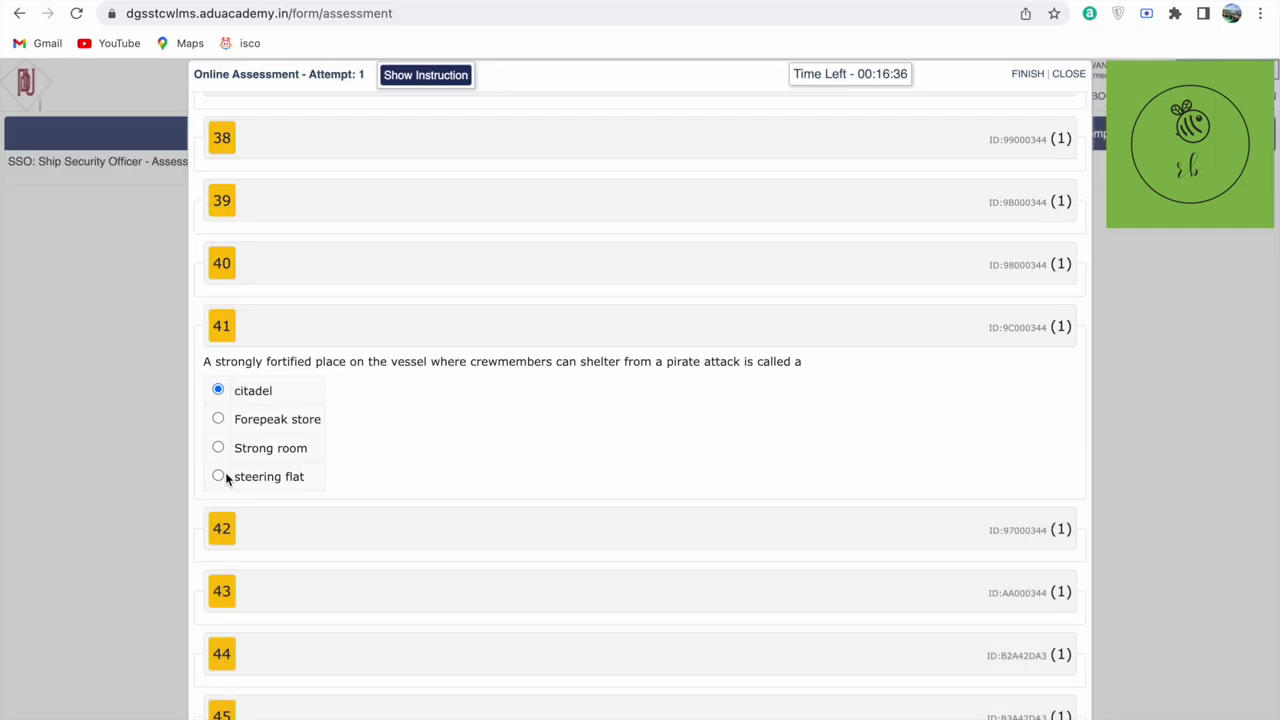
left_click(222, 533)
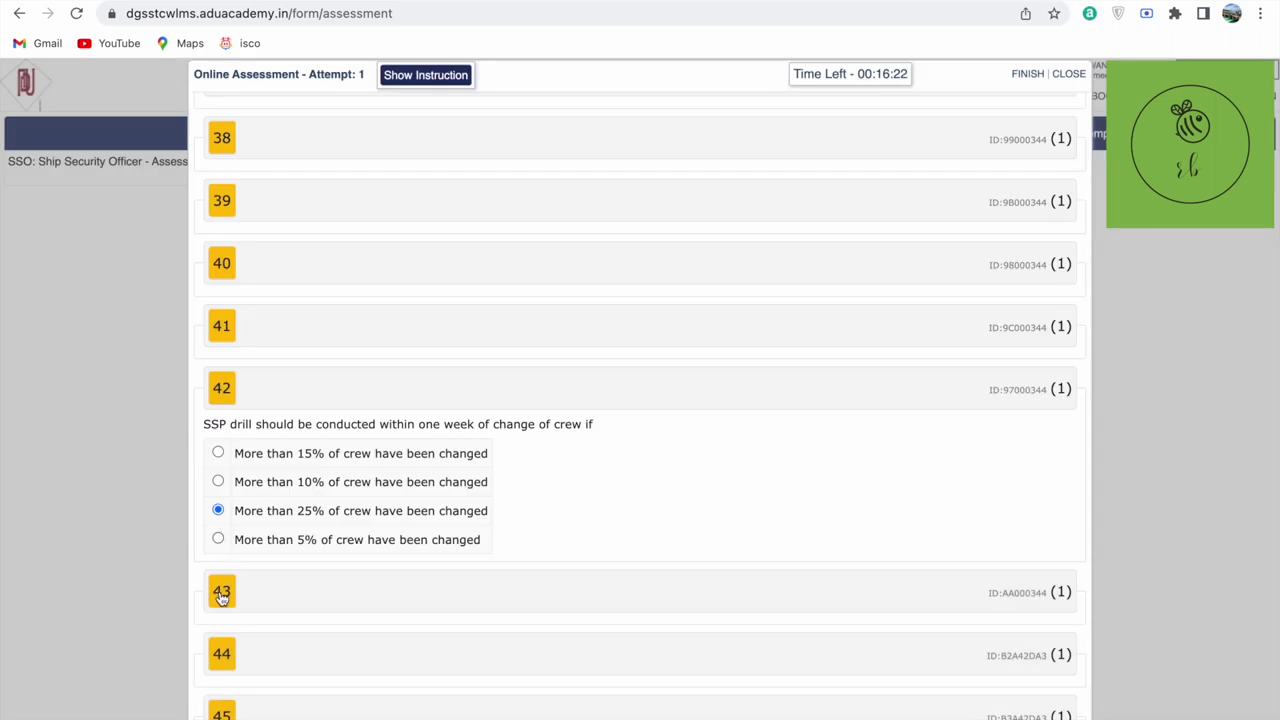
left_click(221, 593)
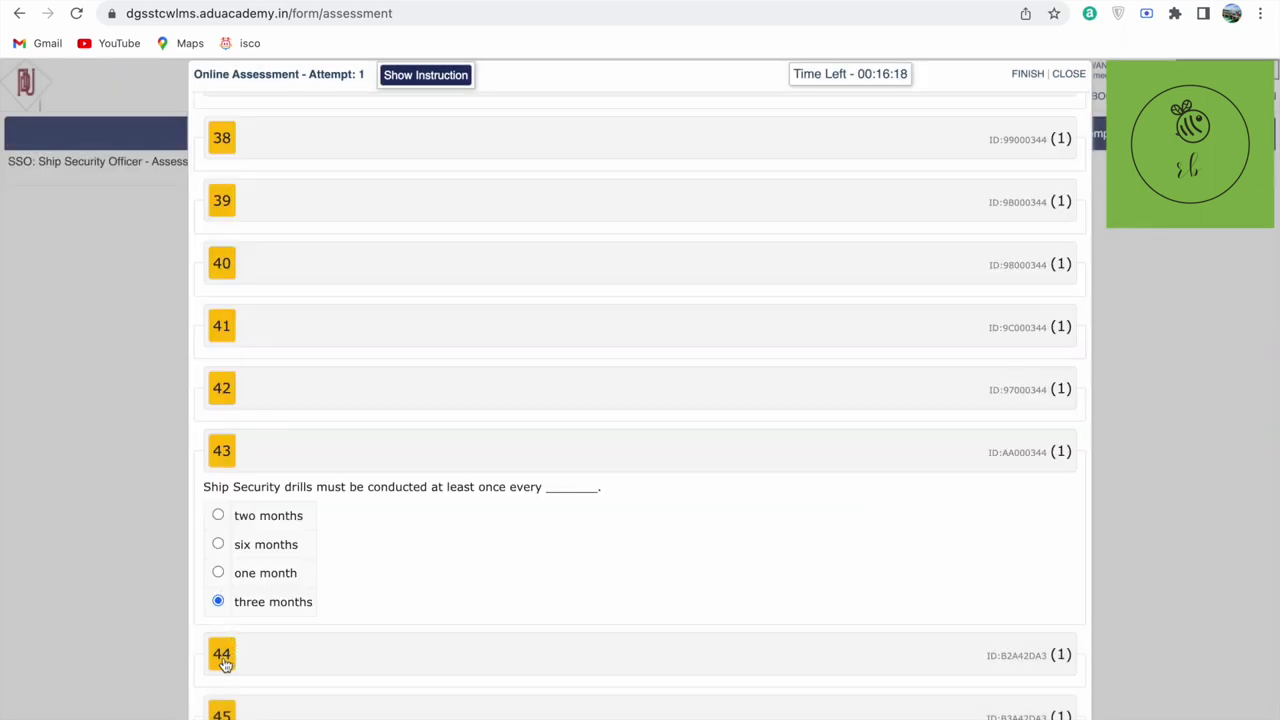
left_click(223, 660)
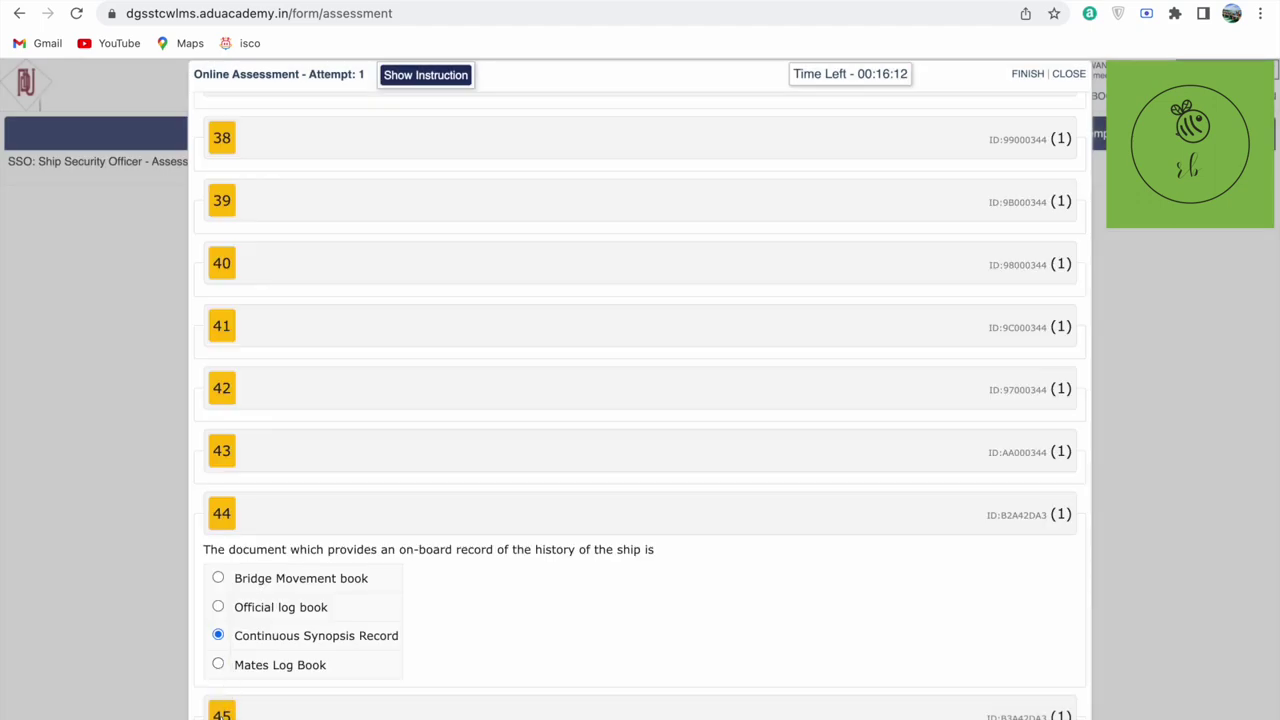
left_click(221, 714)
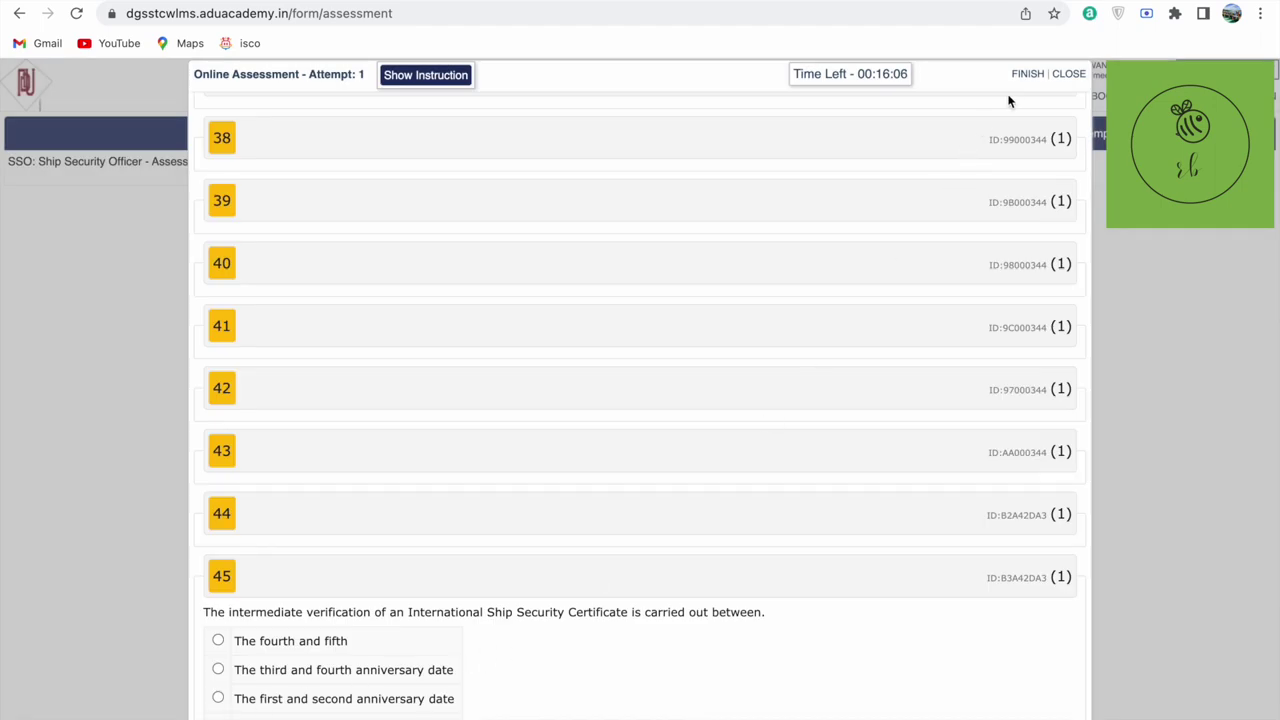
Finish the Ship Security Officer assessment and confirm its final submission
left_click(1026, 74)
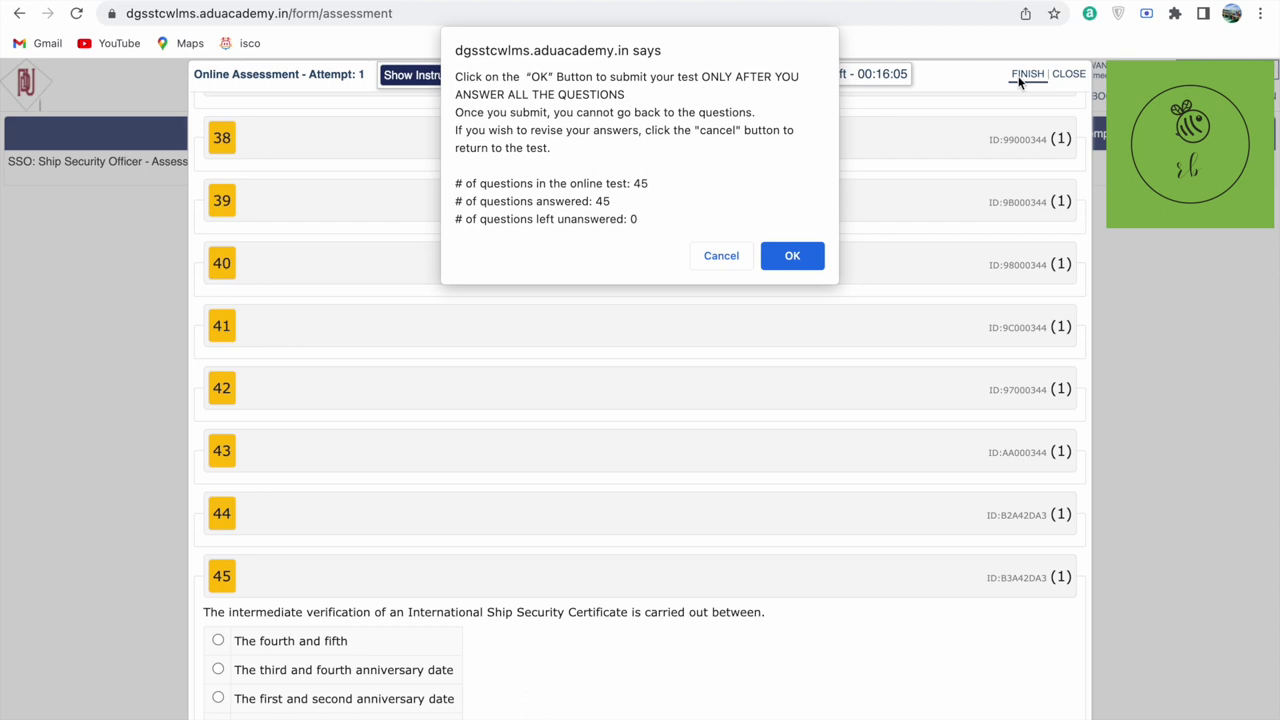
left_click(806, 255)
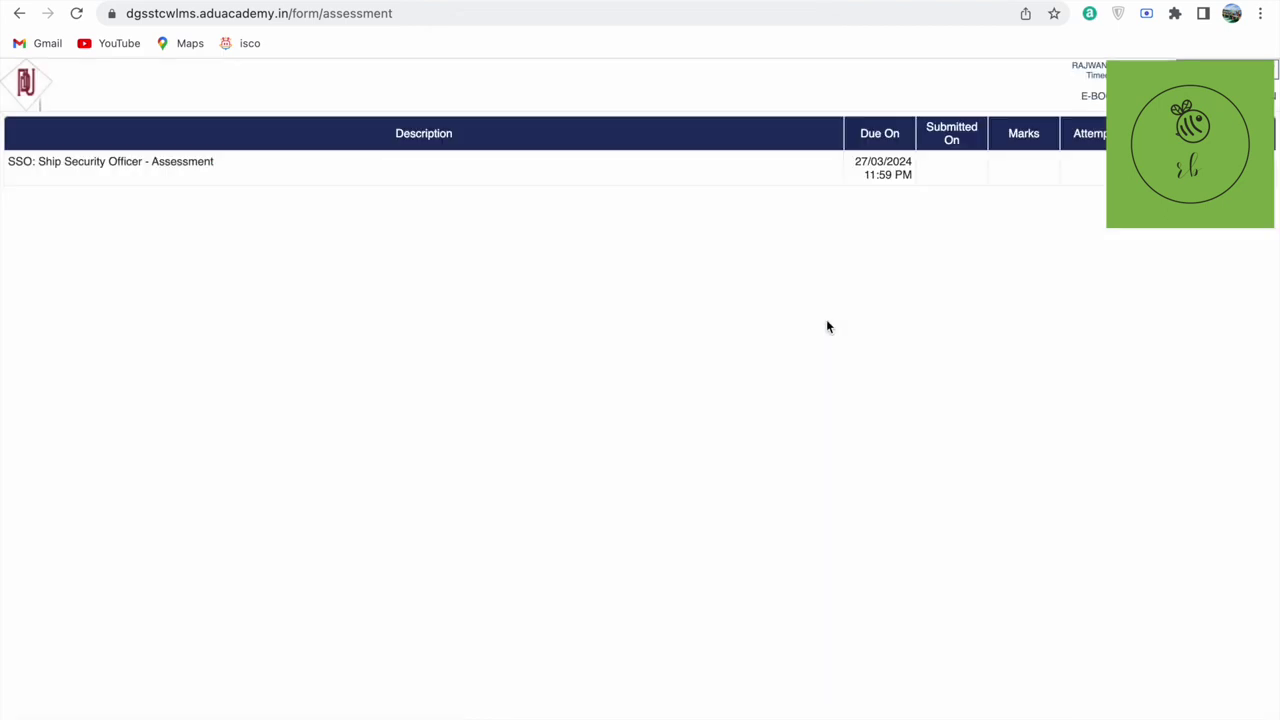